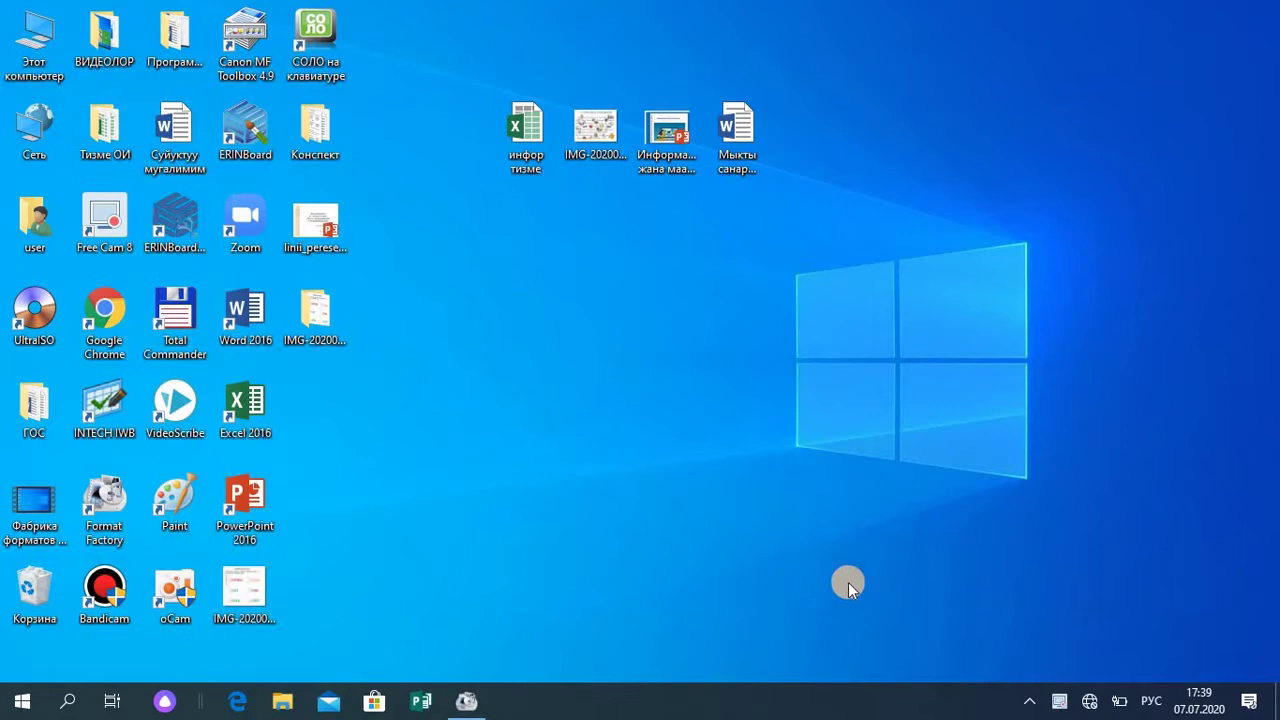
Step: Spread out the row of four desktop files, leaving a gap between the Excel/image pair and the PowerPoint/Word pair
drag(731, 125, 943, 136)
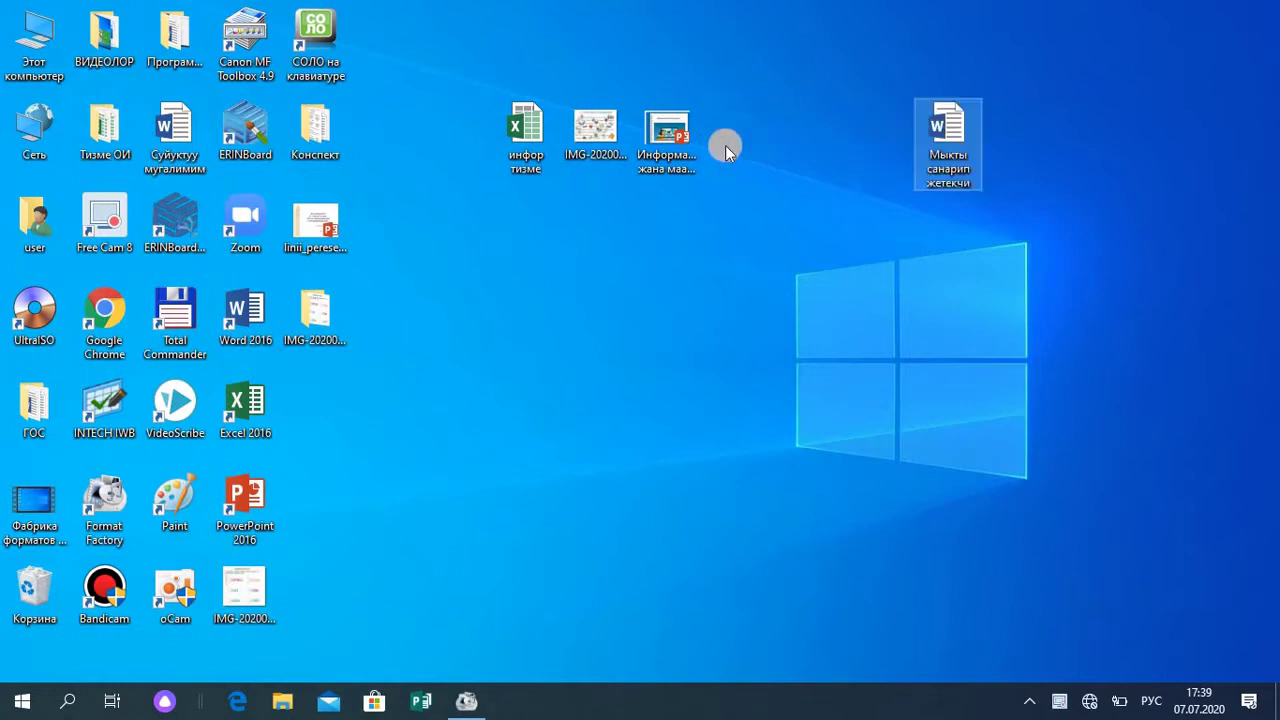
drag(676, 146, 887, 146)
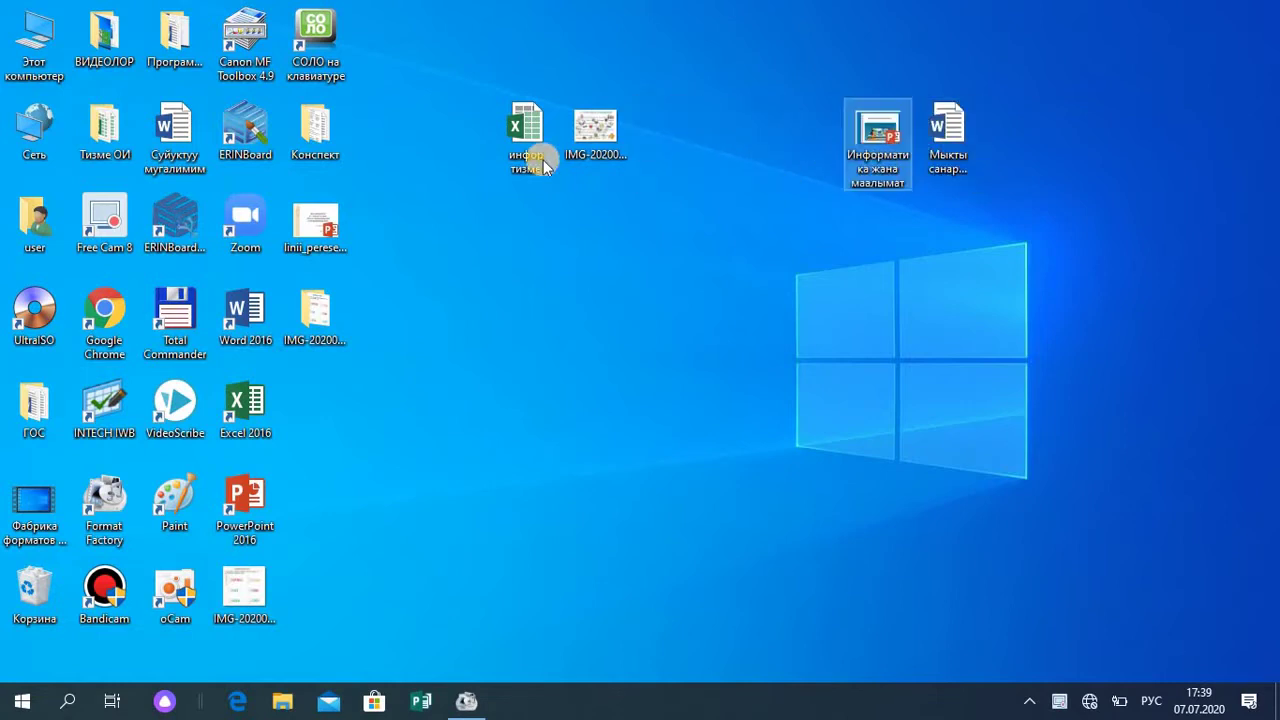
click(590, 138)
drag(590, 138, 724, 141)
drag(526, 133, 617, 138)
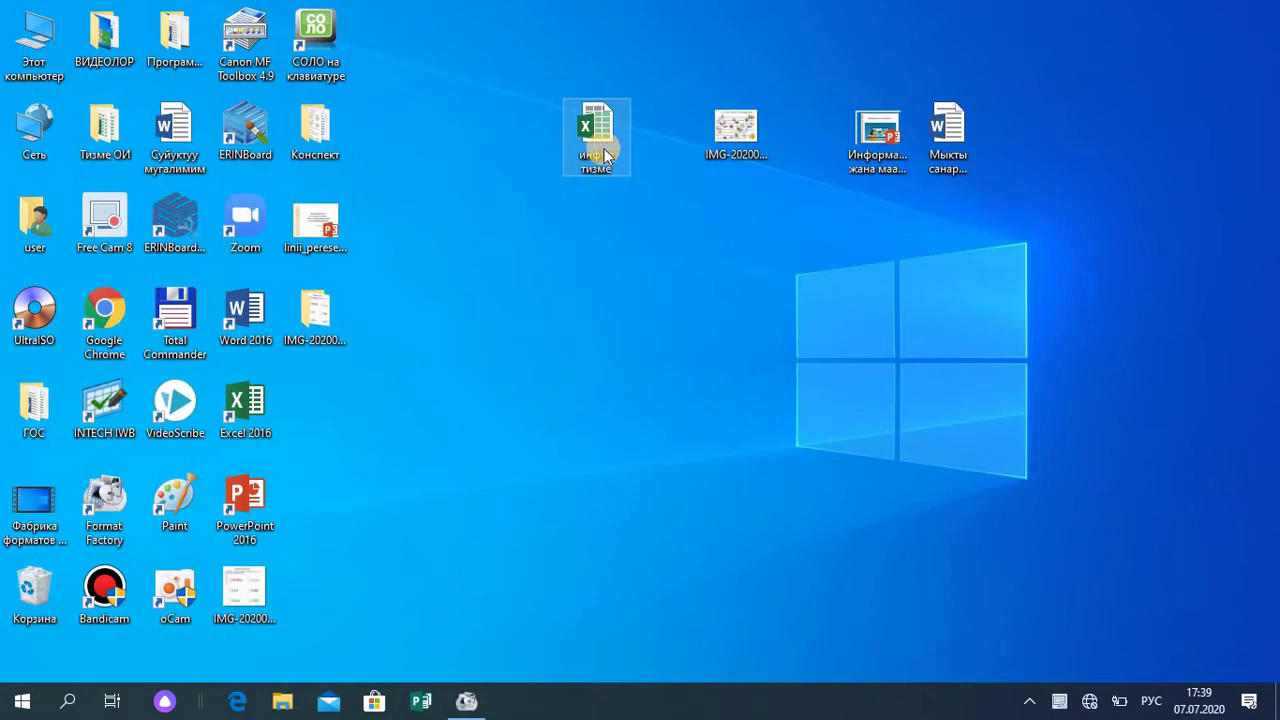
drag(605, 152, 651, 147)
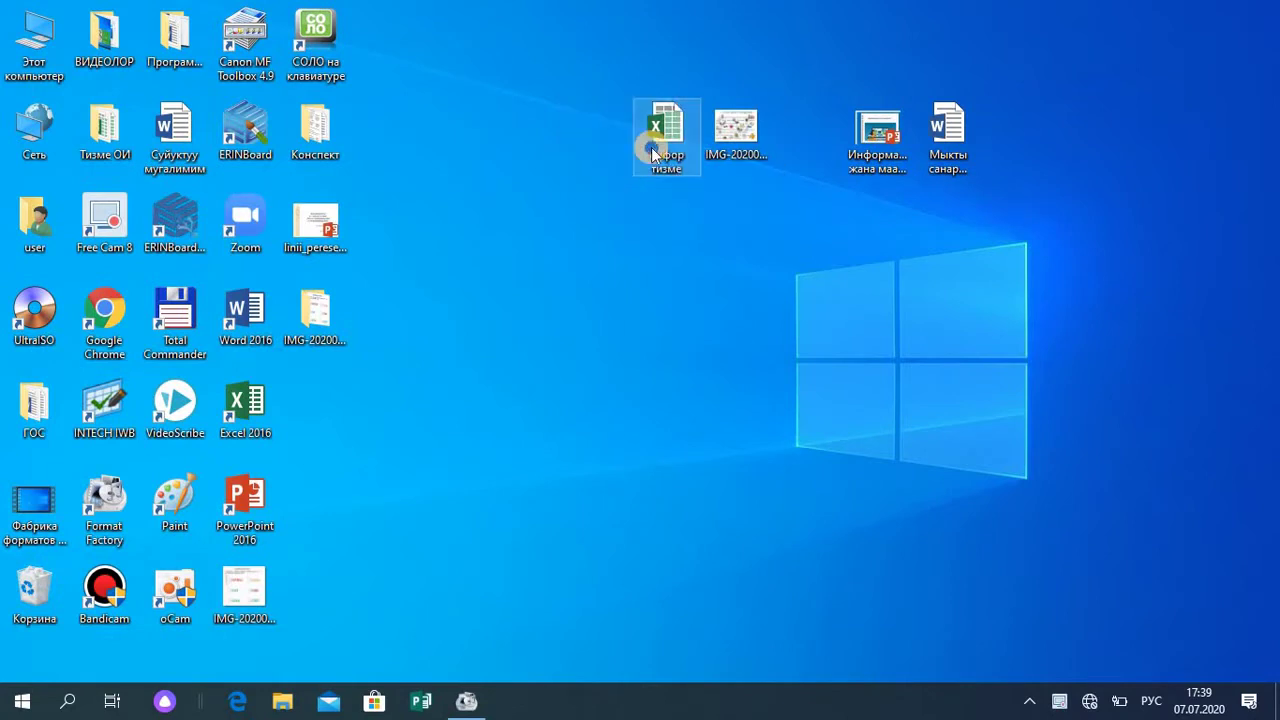
Step: Check the file size of the инфор тизме Excel workbook in its properties
right_click(651, 148)
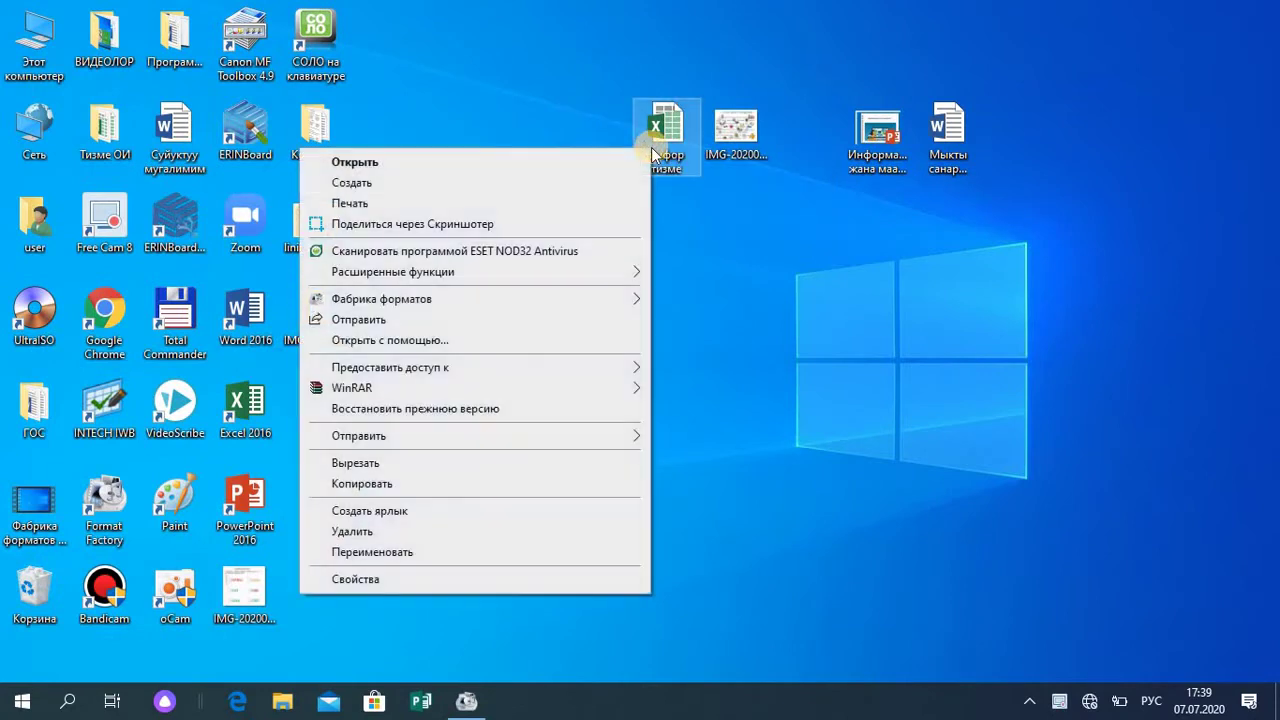
click(401, 580)
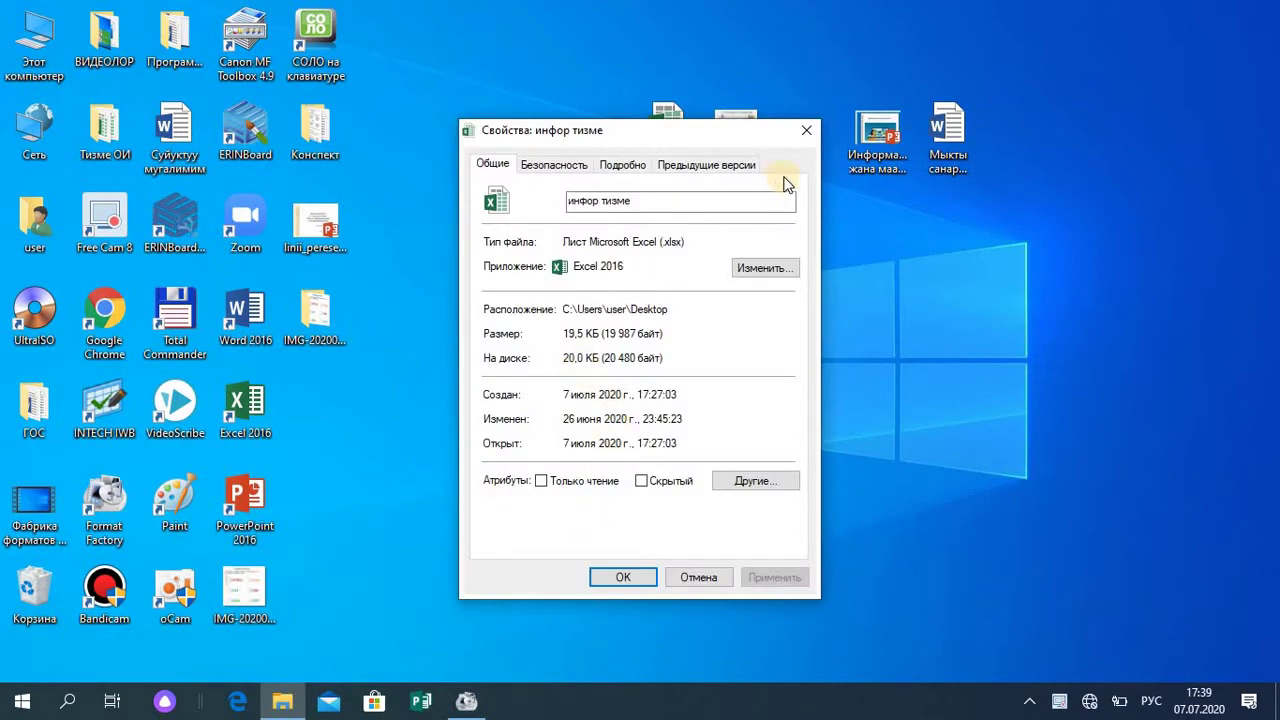
click(807, 130)
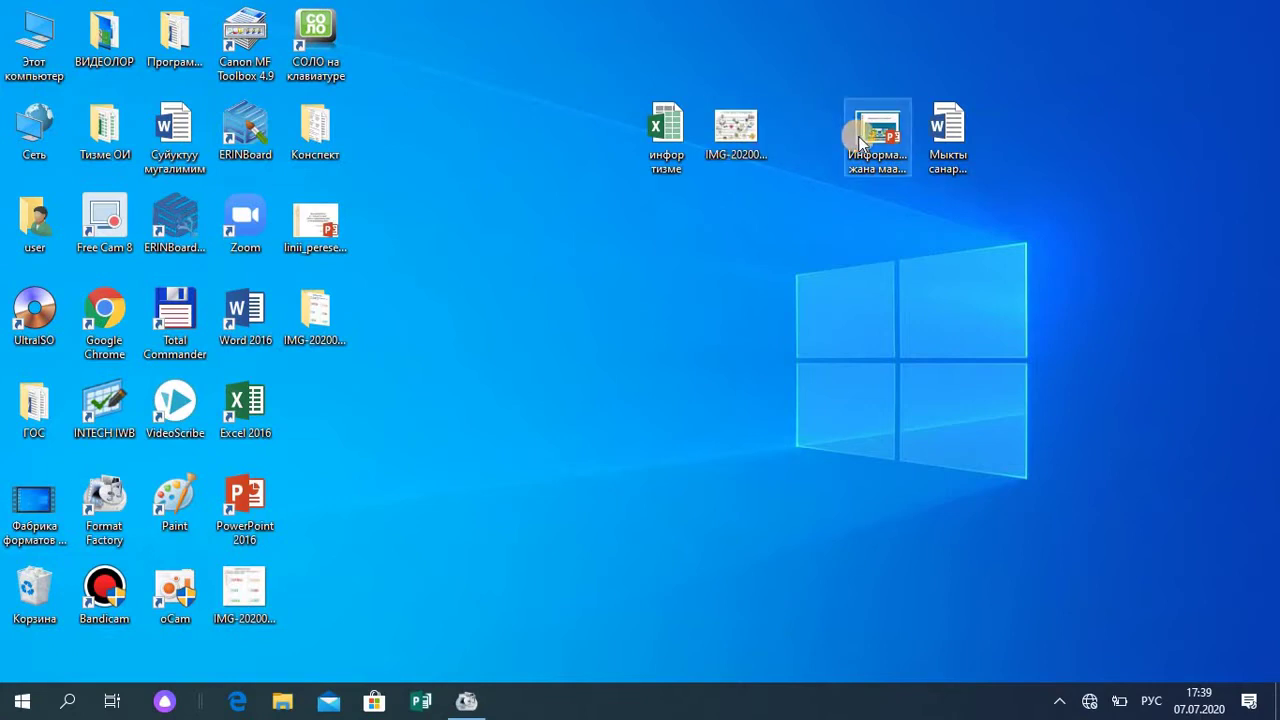
Step: Close the gap in the desktop row by moving the PowerPoint and Word files next to the image file
drag(860, 140, 808, 134)
click(933, 134)
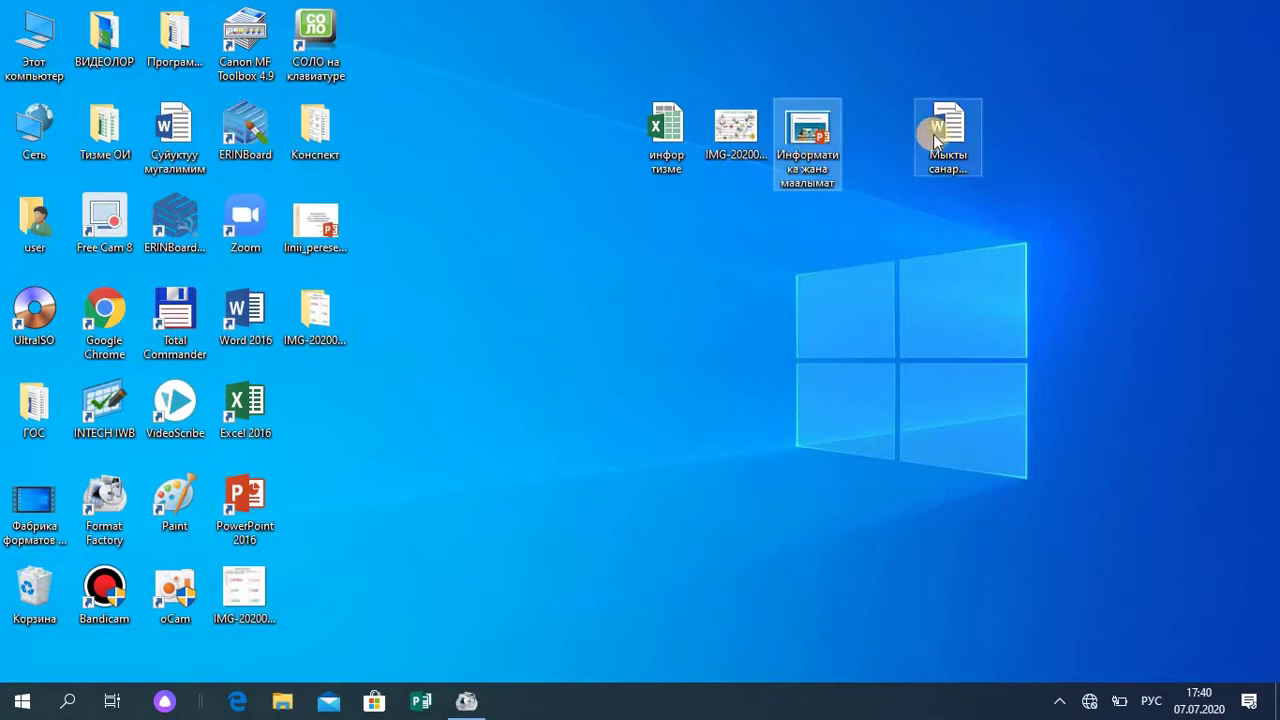
drag(905, 134, 872, 140)
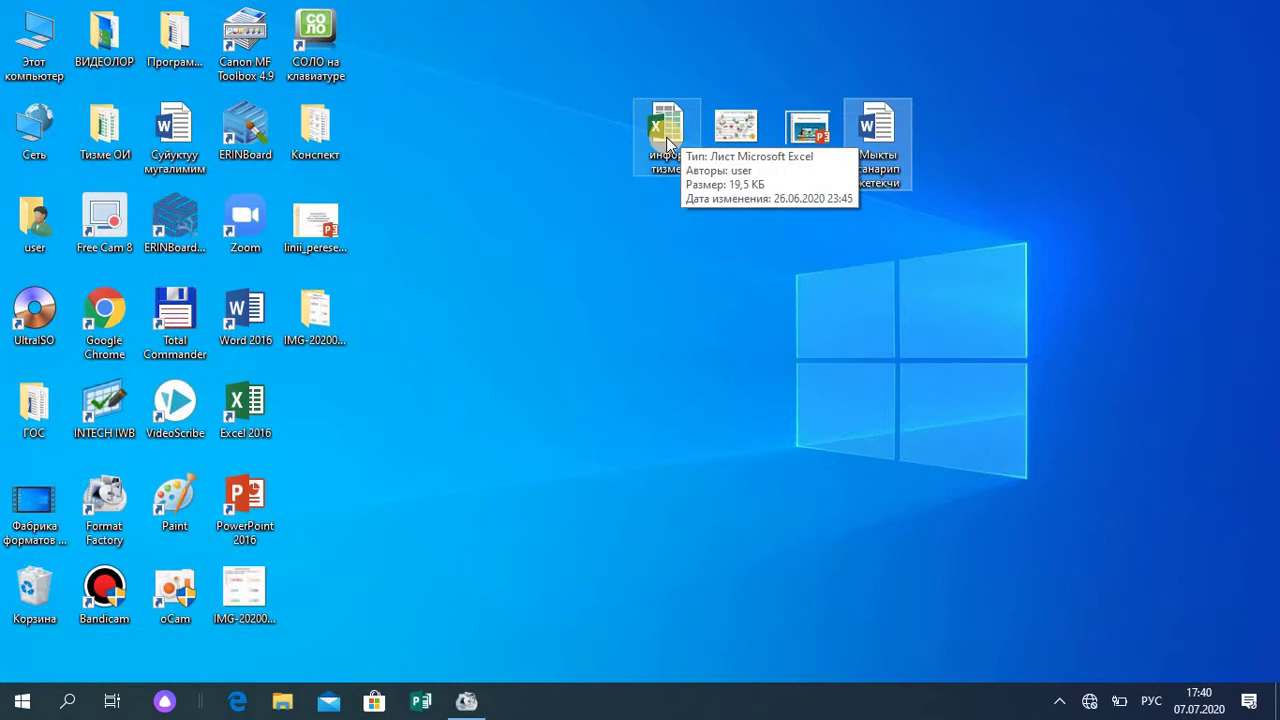
Step: Move the инфор тизме workbook below the file row, archive it with WinRAR in RAR format, and place the archive beside it
drag(667, 140, 578, 218)
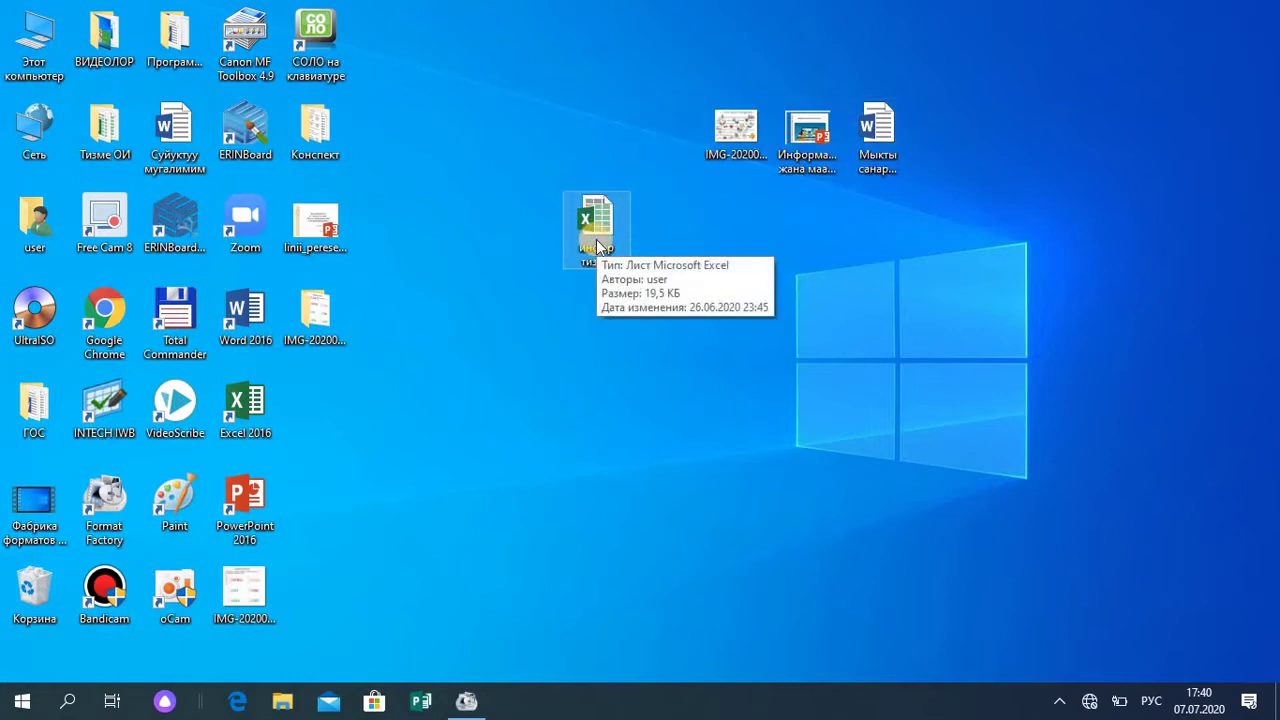
double_click(608, 226)
right_click(611, 221)
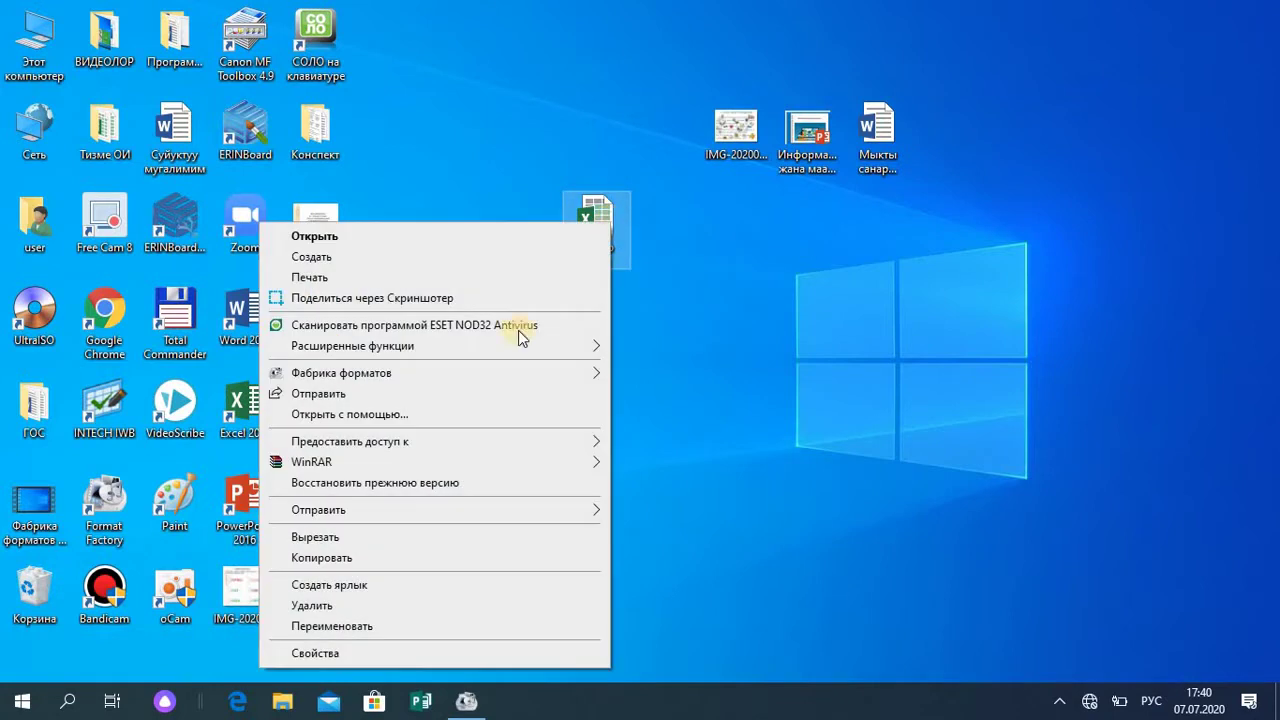
mouse_move(398, 463)
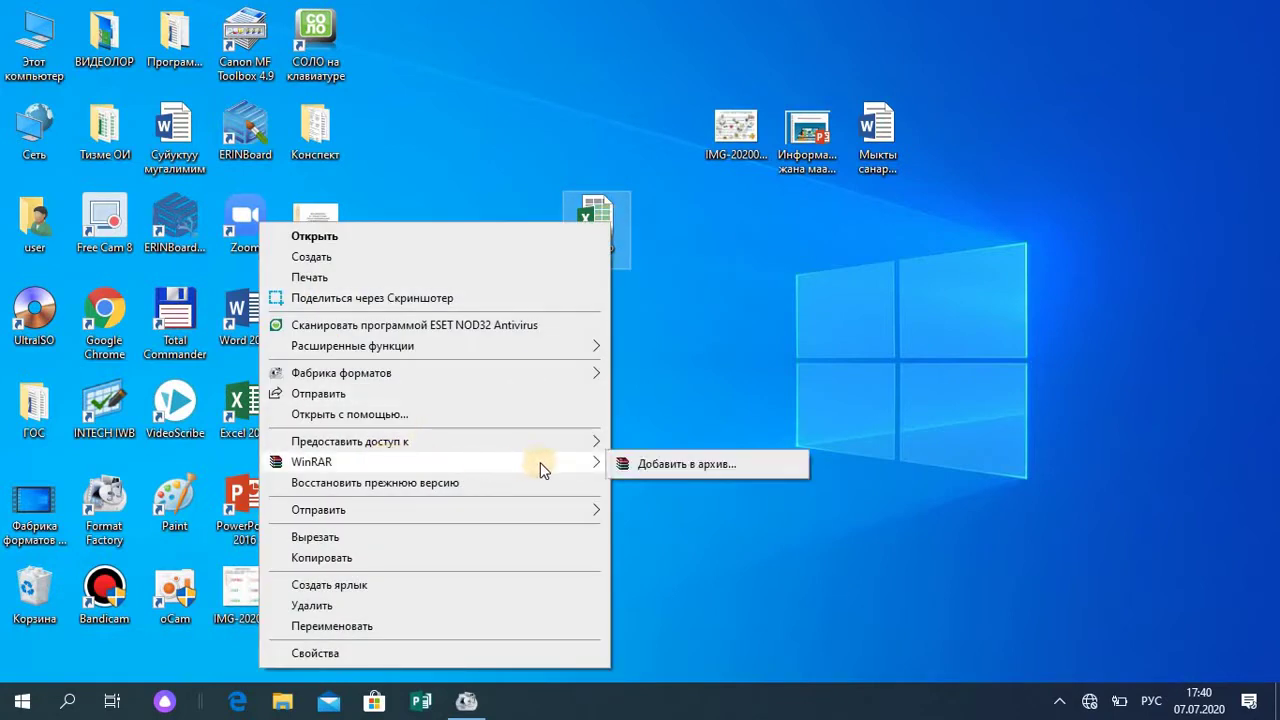
click(718, 465)
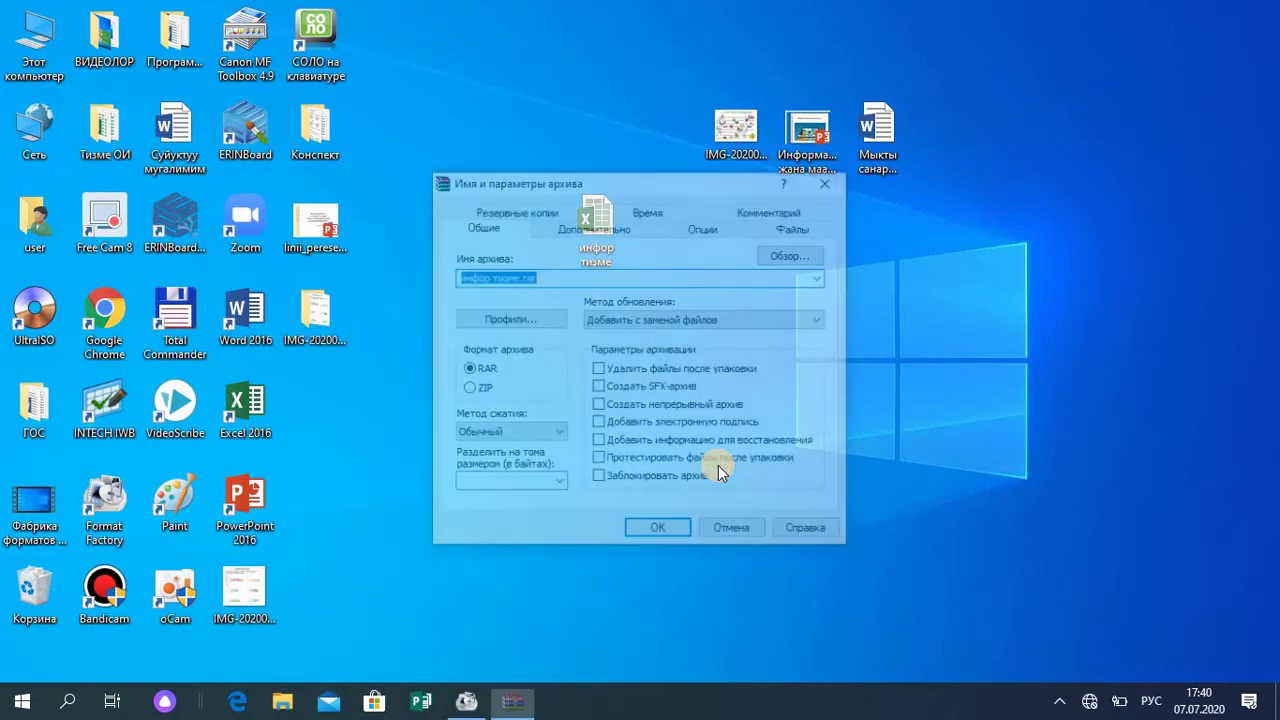
click(475, 372)
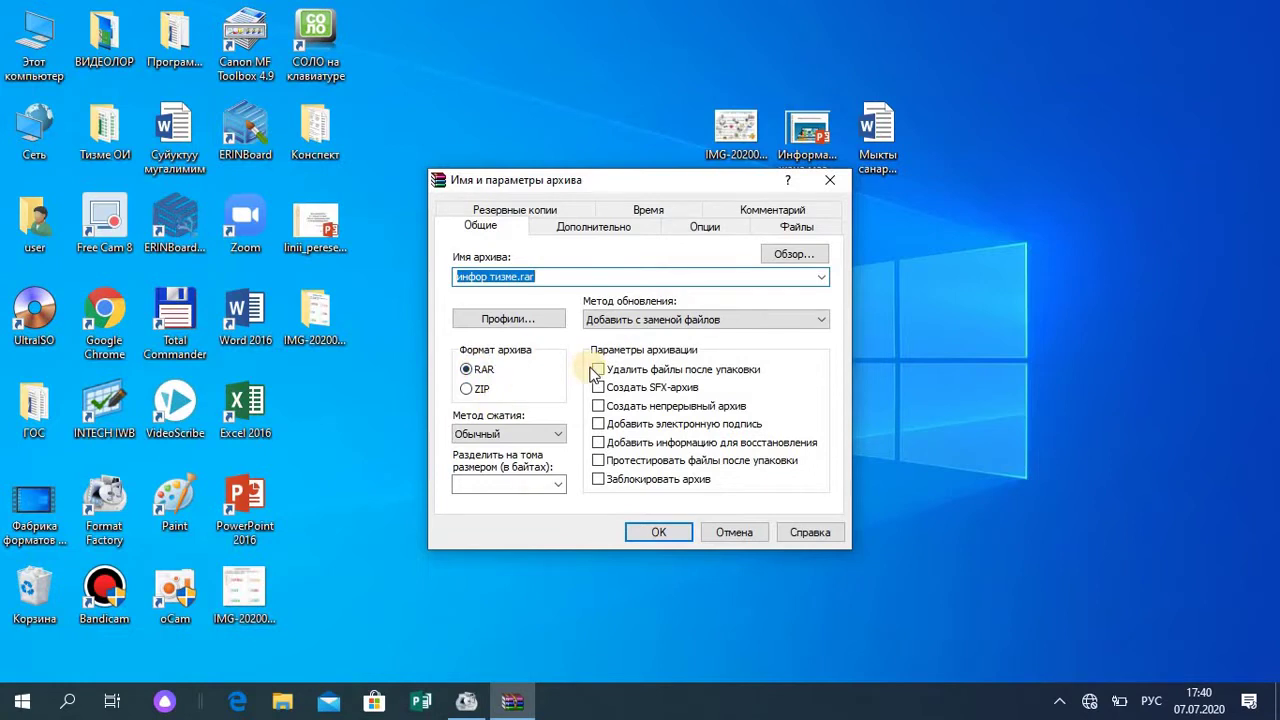
click(660, 533)
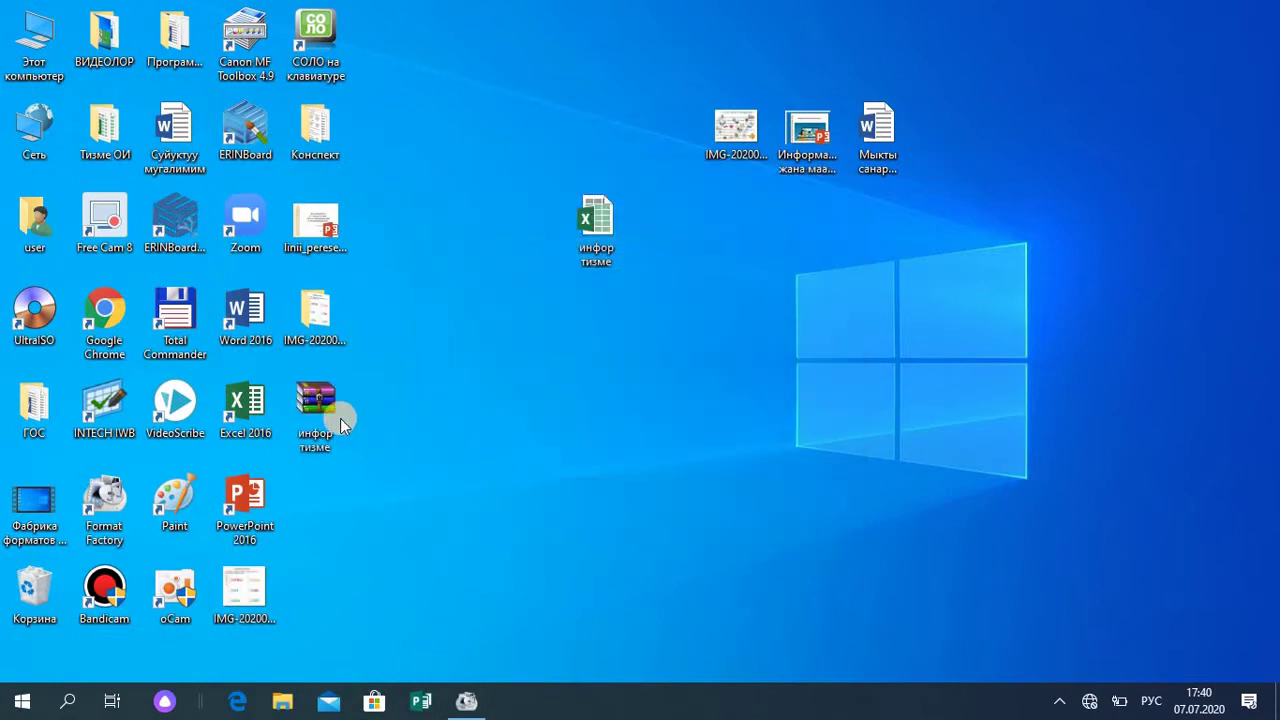
drag(316, 413, 528, 252)
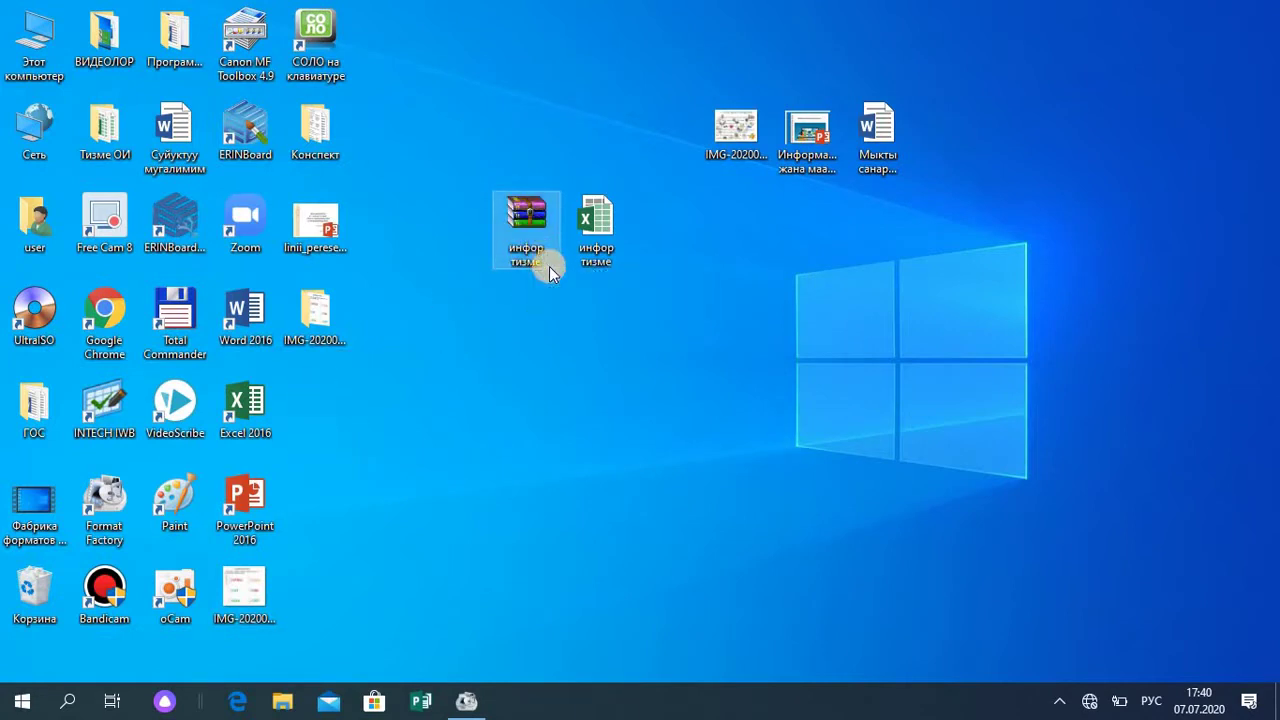
Step: Check the file size of the инфор тизме archive in its properties
mouse_move(537, 247)
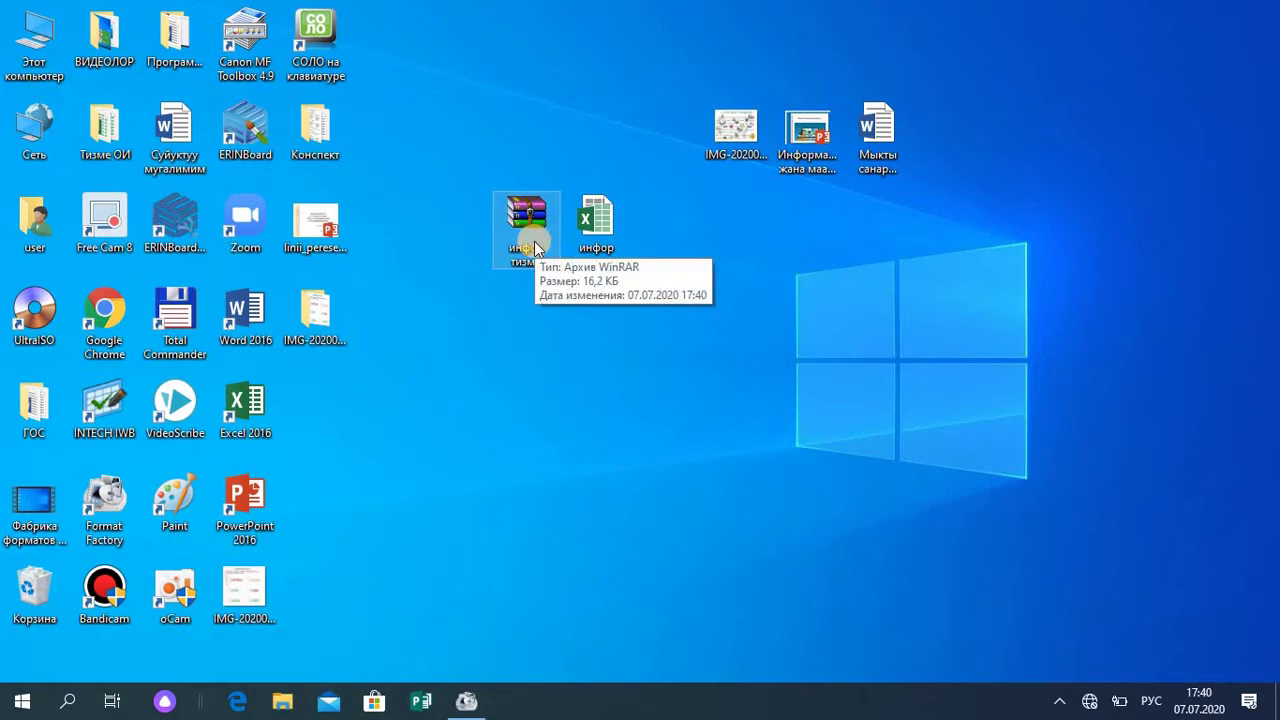
right_click(537, 247)
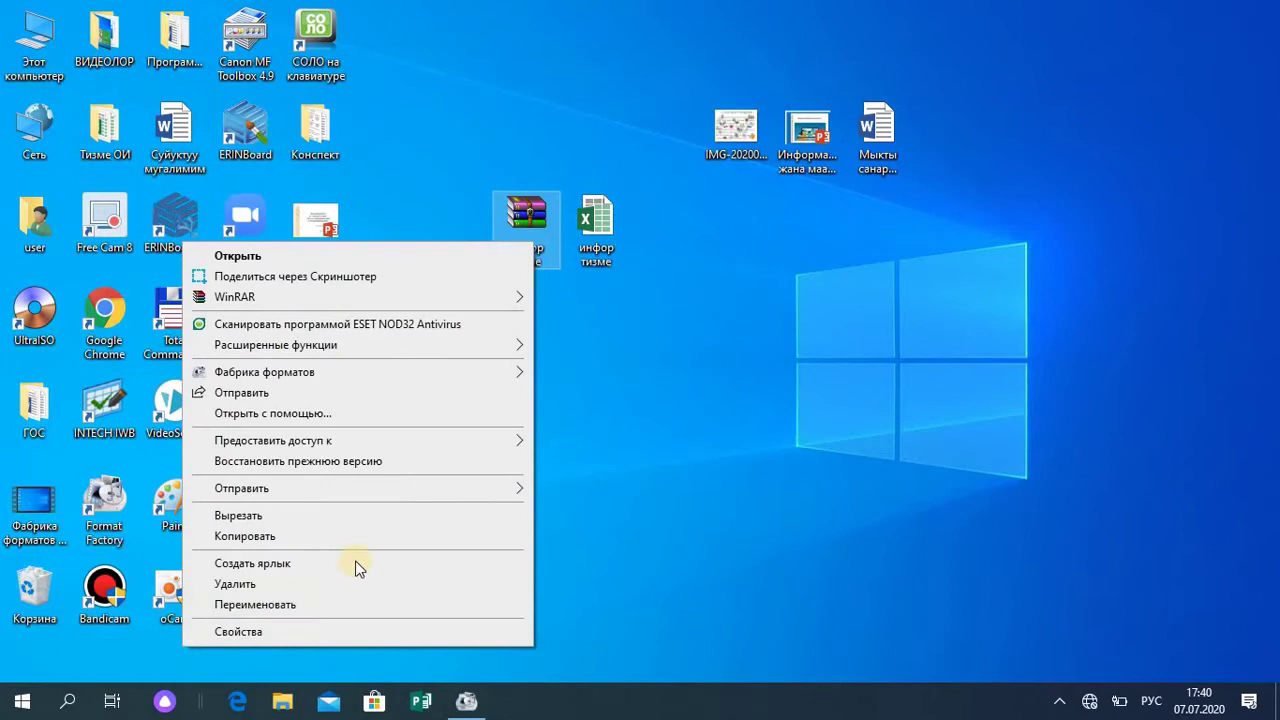
click(329, 632)
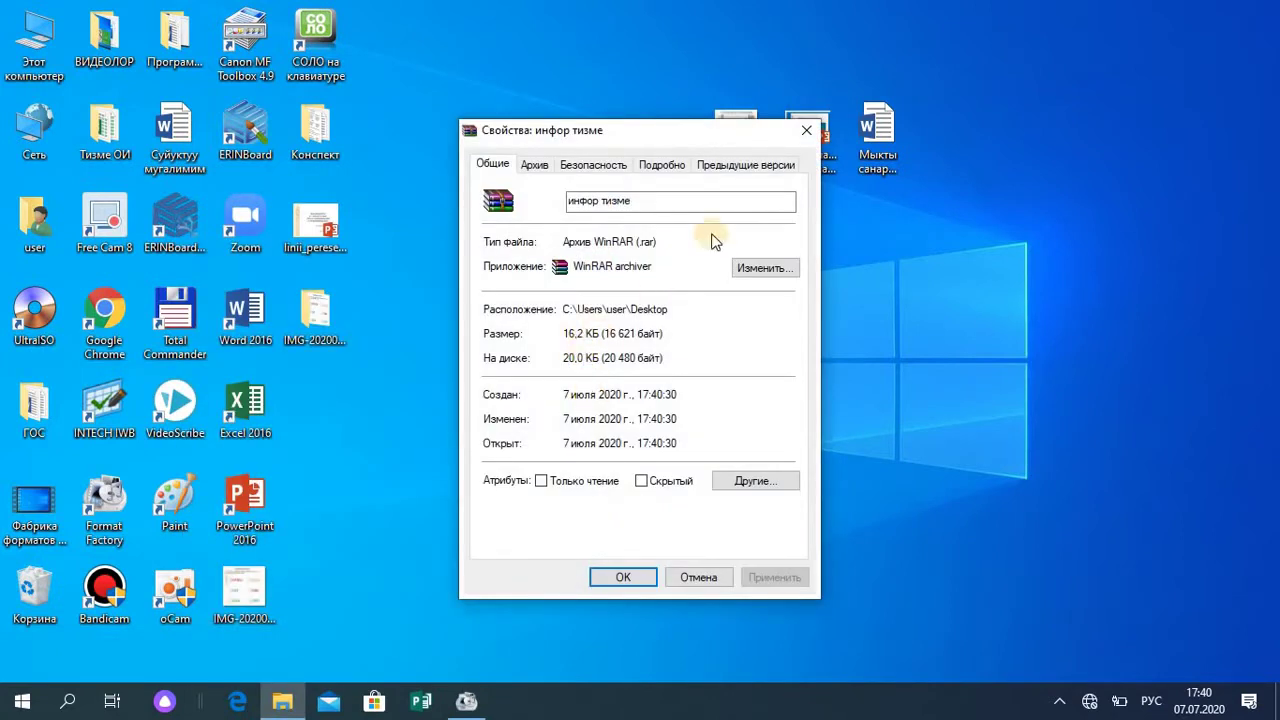
click(802, 136)
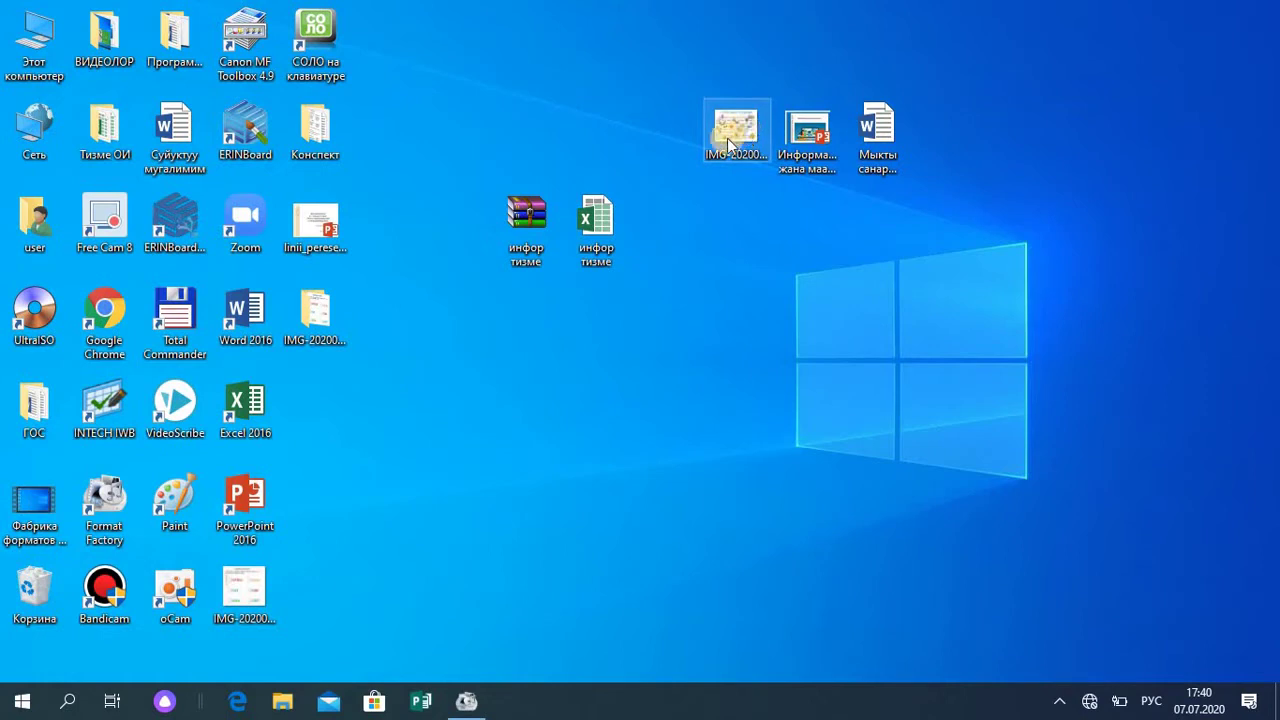
Step: Move the IMG-20200707-WA0108 image below the file row, archive it with WinRAR in ZIP format, and place the archive beside it
drag(742, 137, 728, 230)
right_click(727, 228)
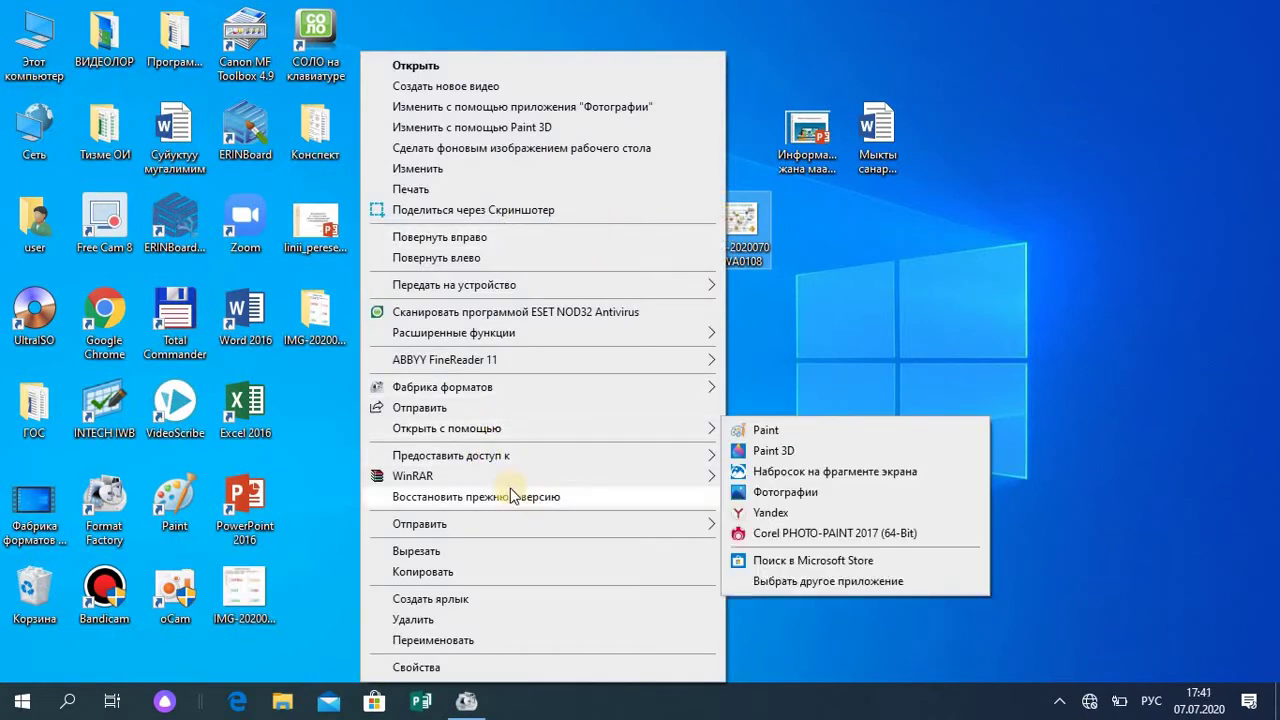
mouse_move(478, 477)
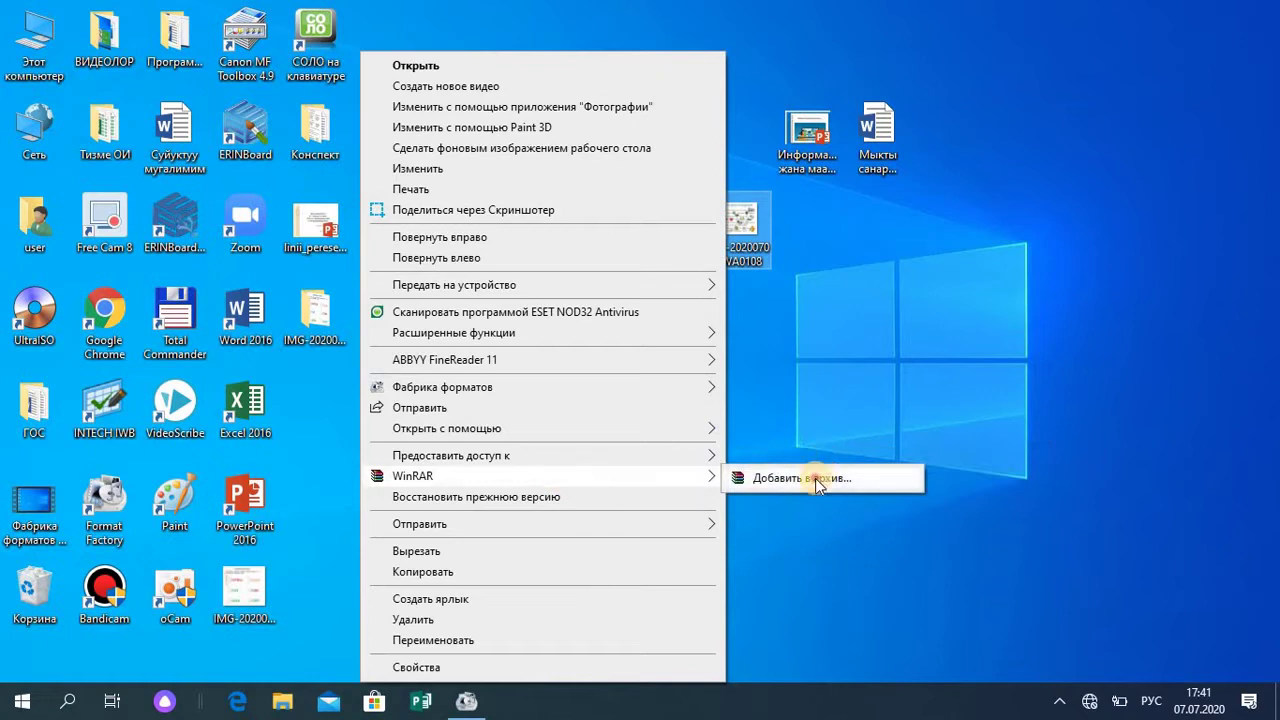
click(815, 478)
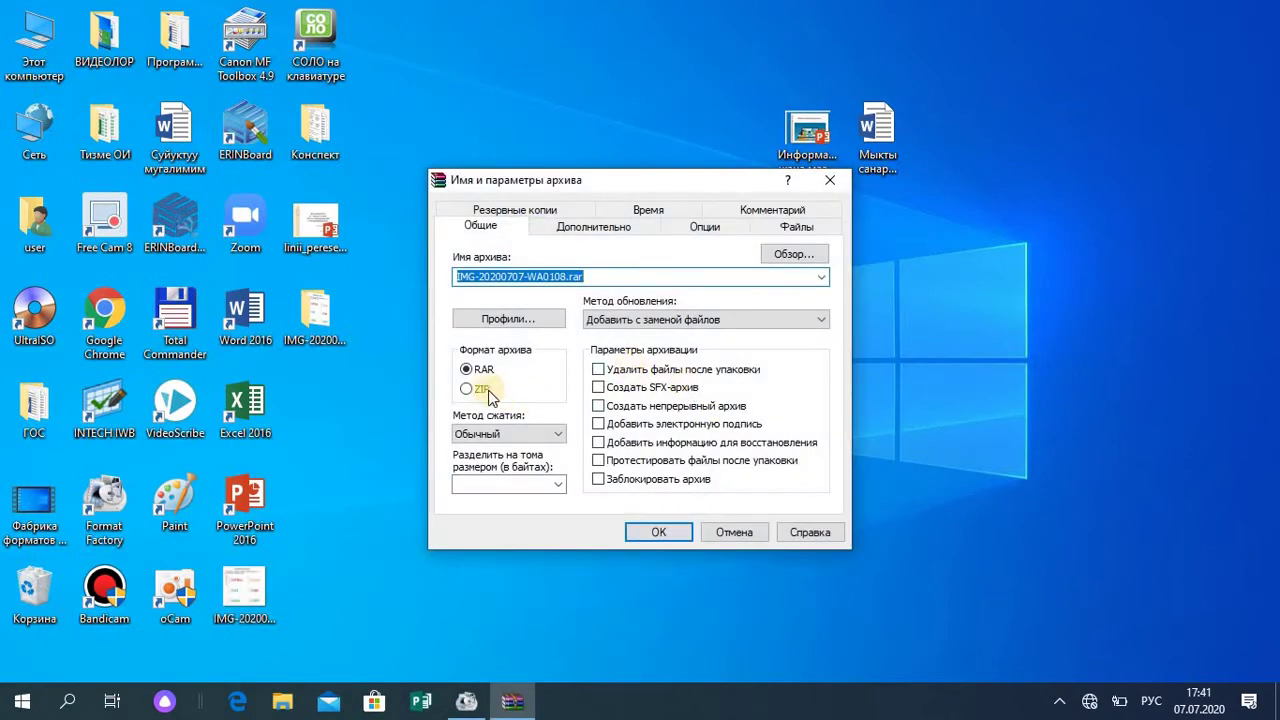
click(467, 389)
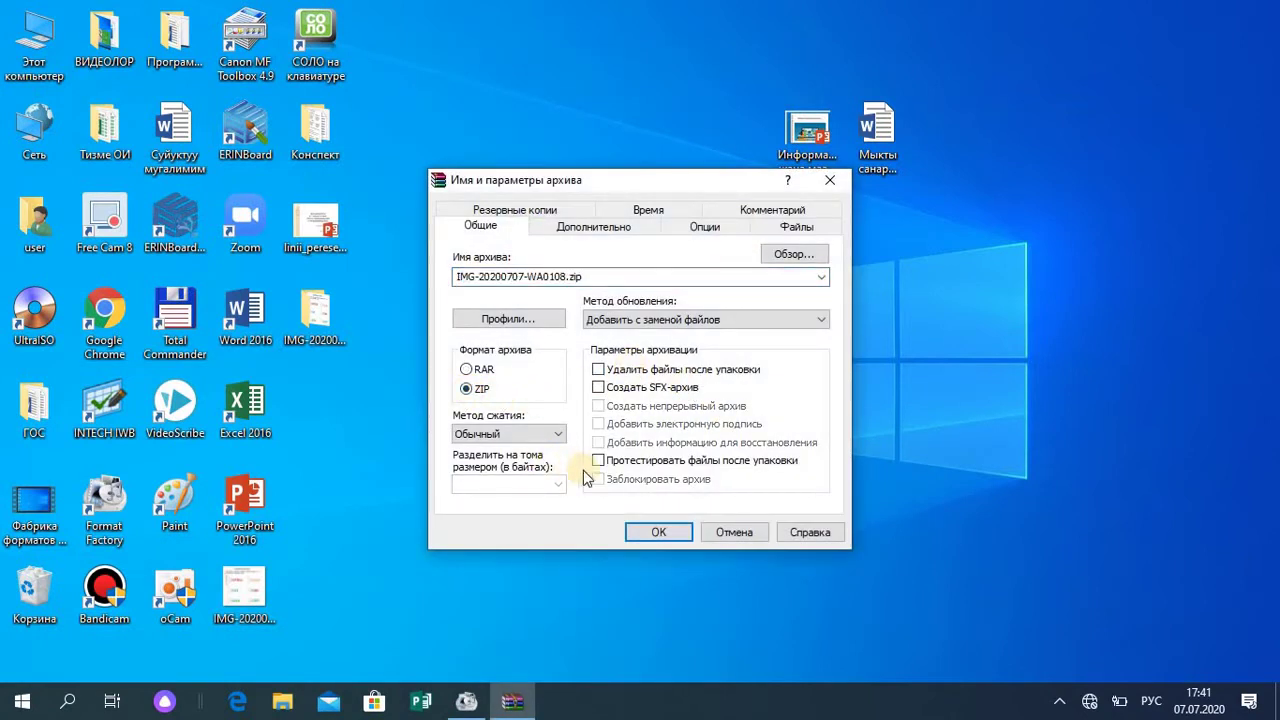
click(657, 533)
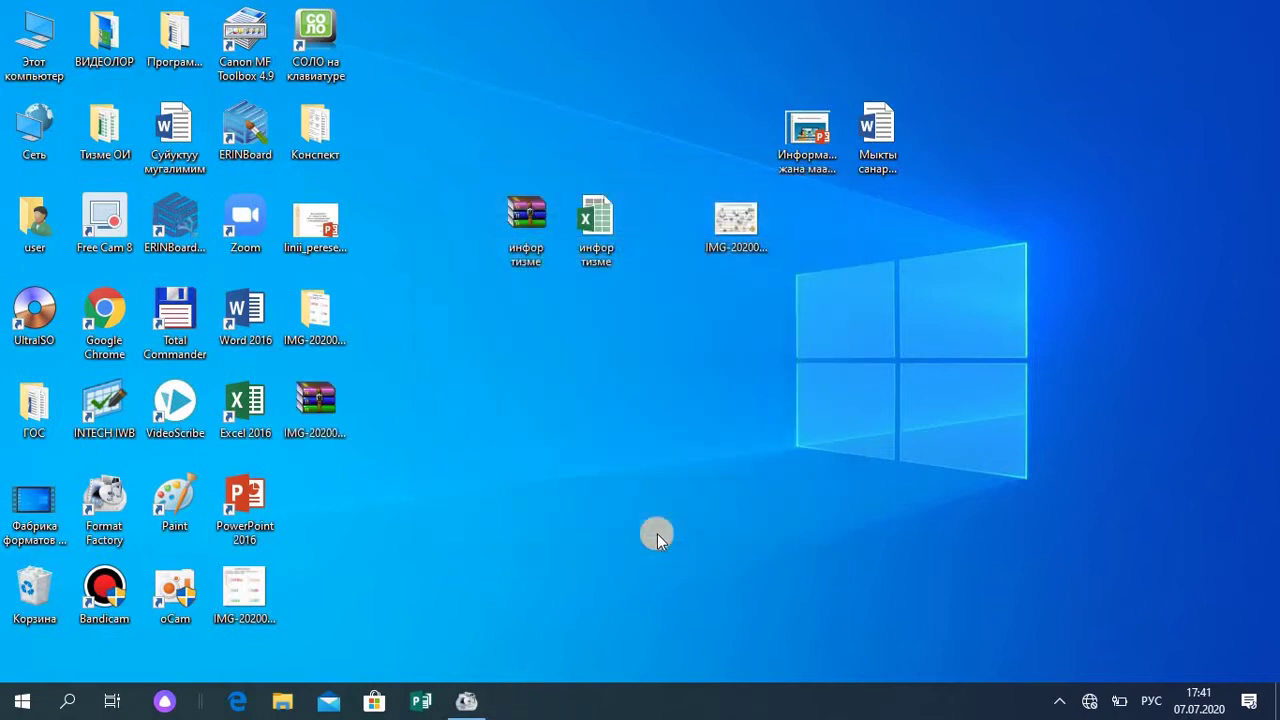
drag(328, 402, 682, 226)
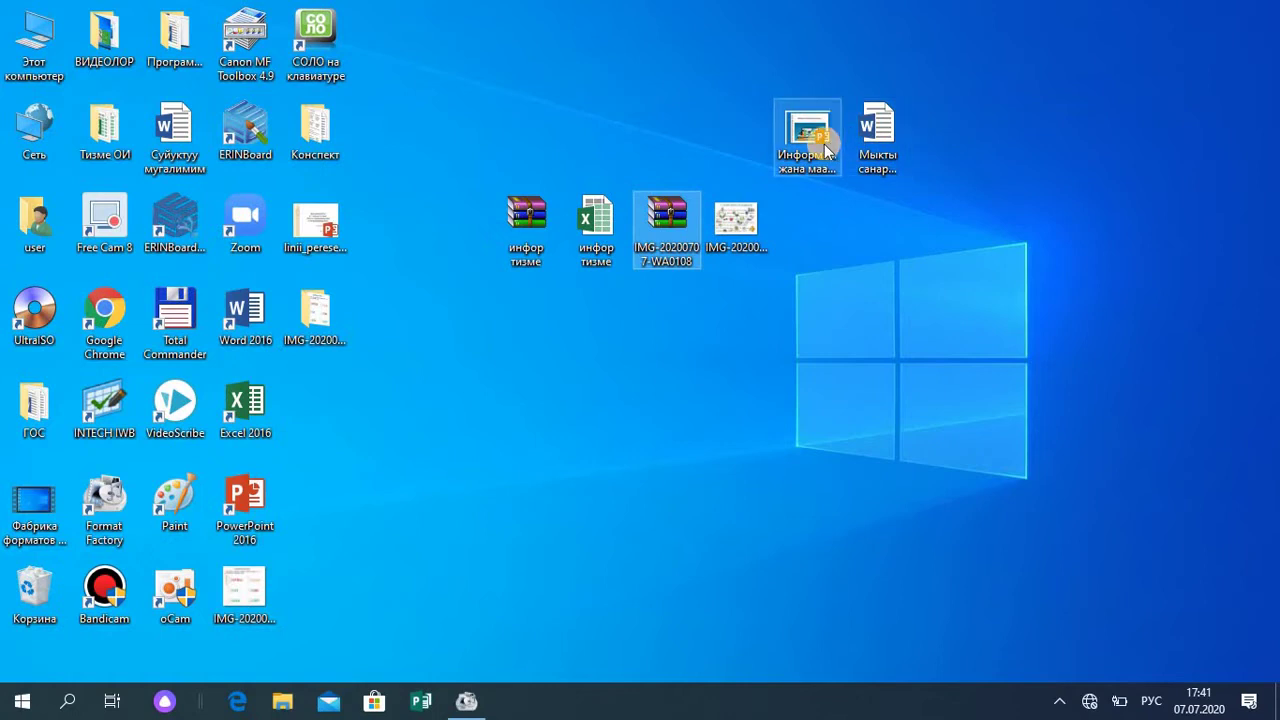
Step: Archive the Информатика жана маалымат presentation as RAR with volume splitting set to Автоопределение, and place the archive beside it
right_click(810, 142)
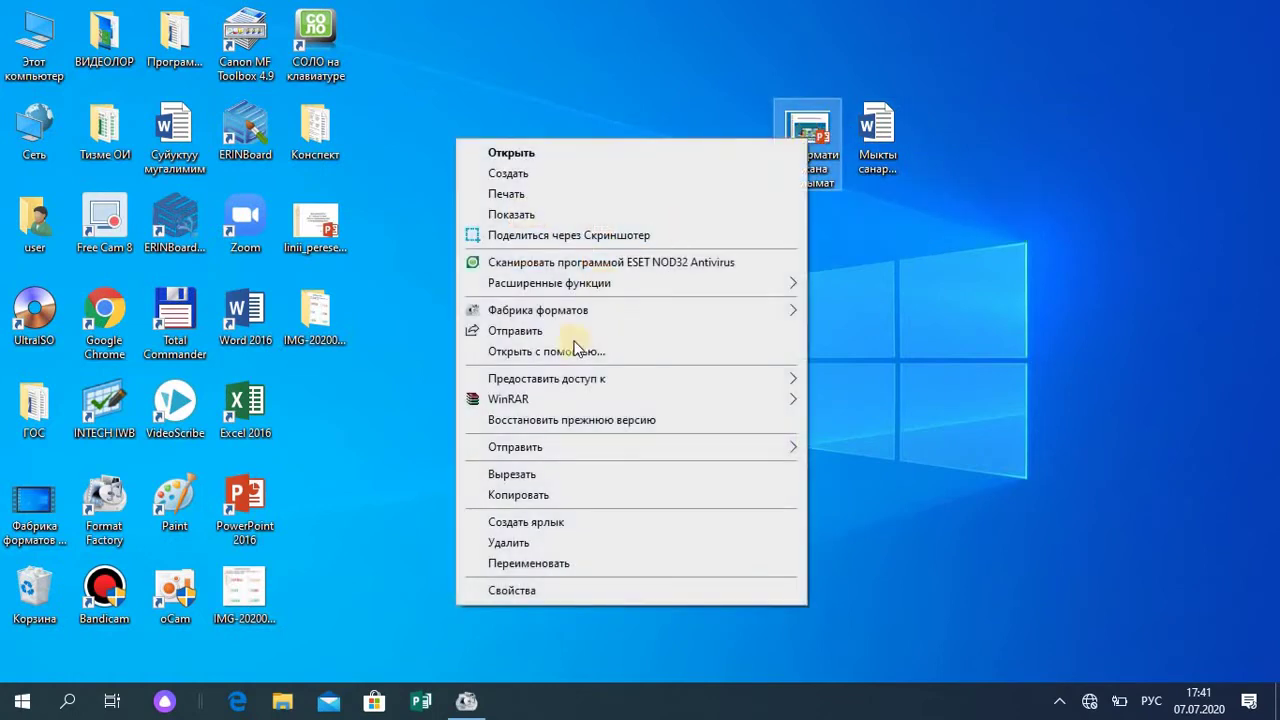
mouse_move(562, 401)
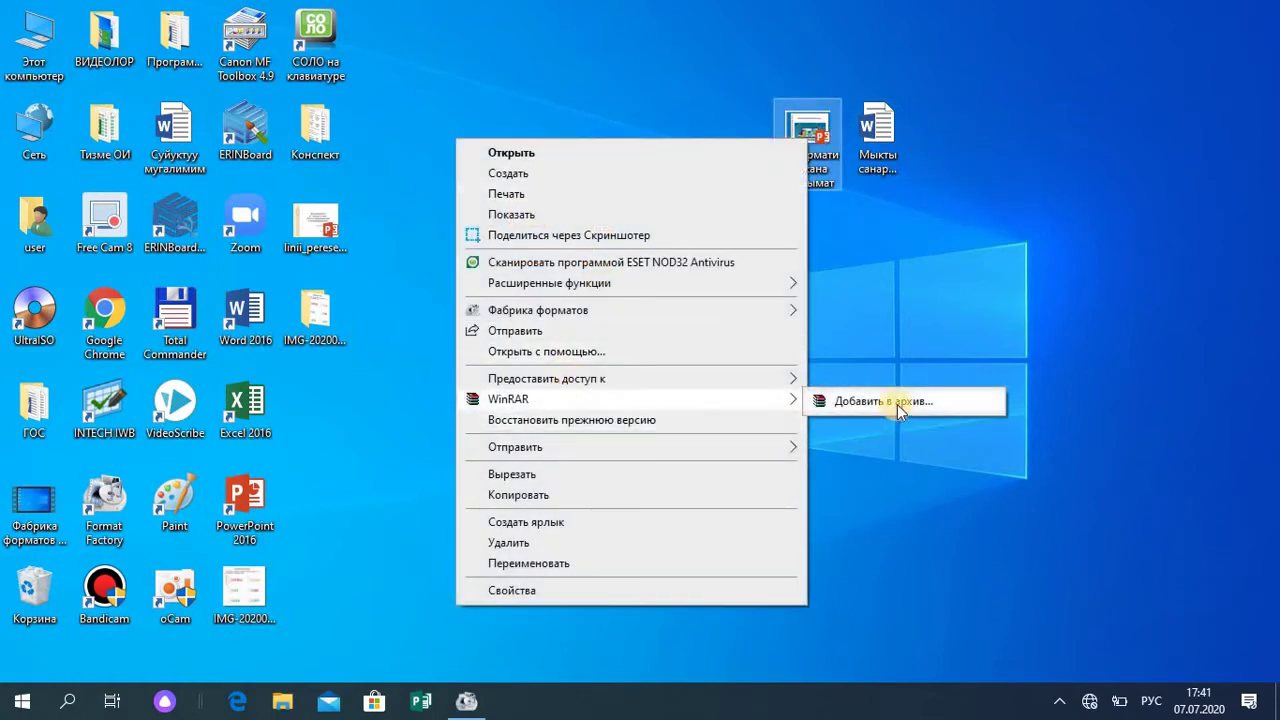
click(890, 401)
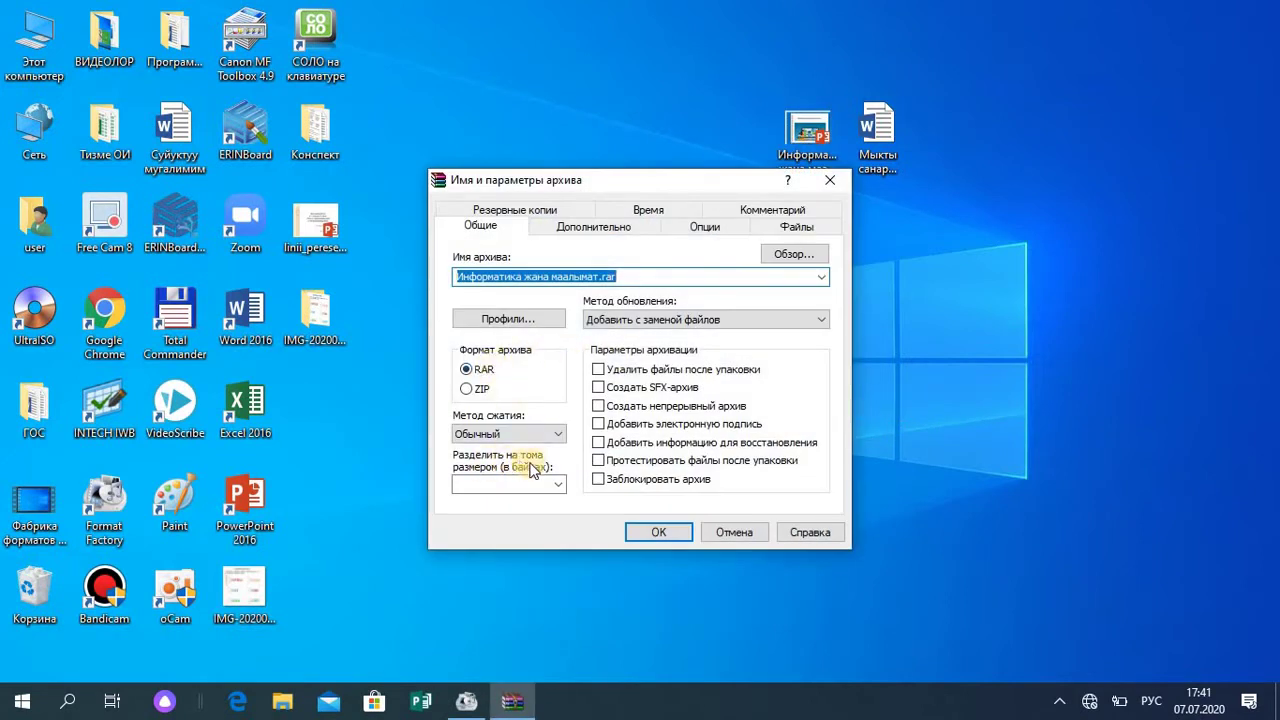
click(558, 485)
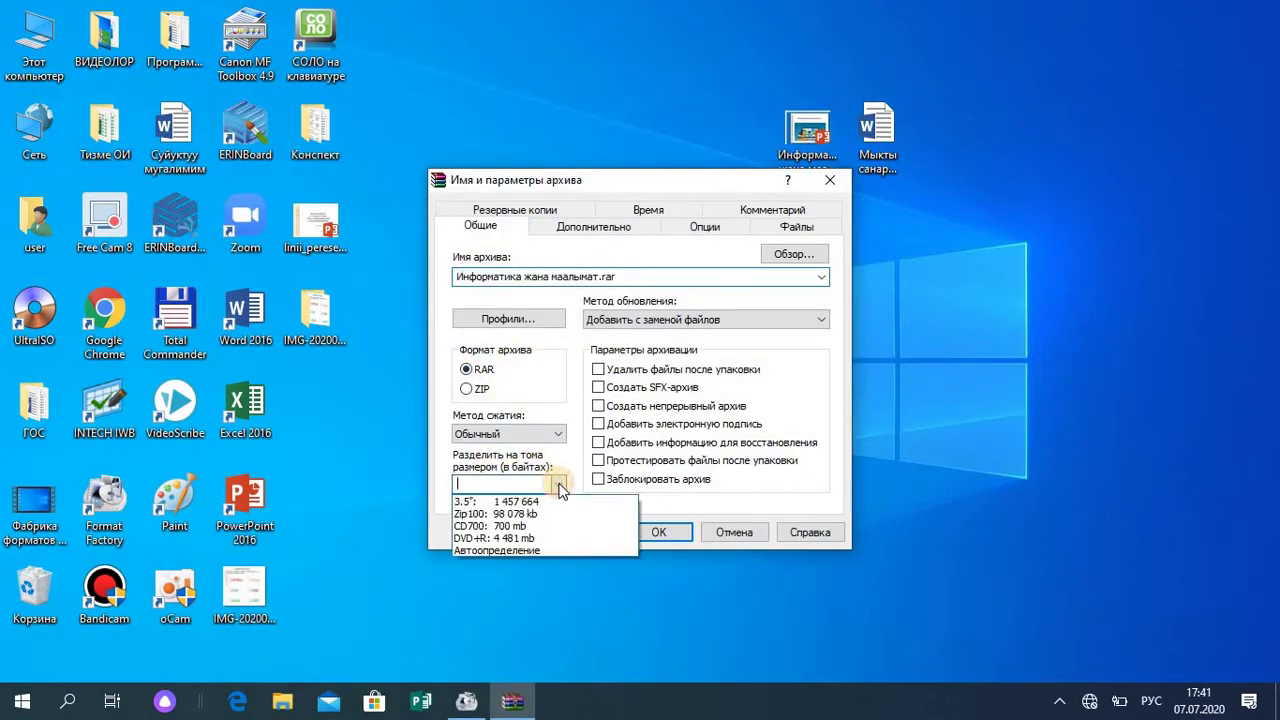
click(527, 551)
click(657, 533)
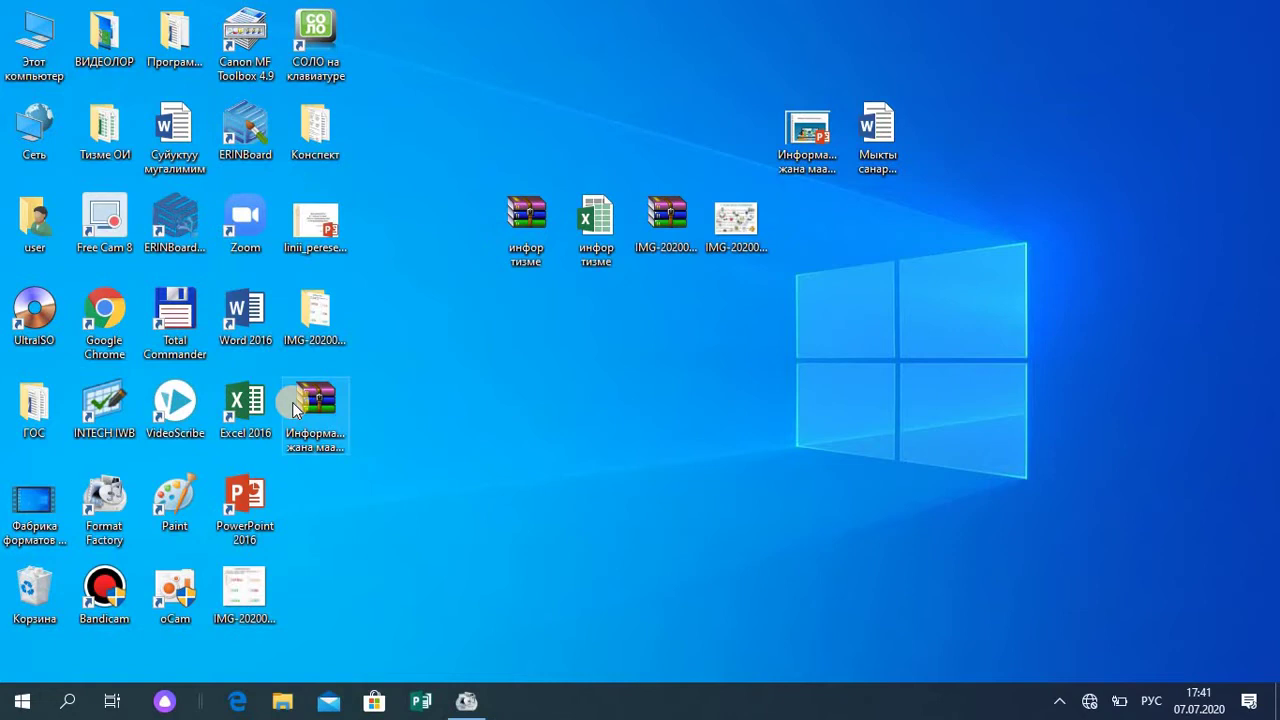
drag(292, 402, 730, 120)
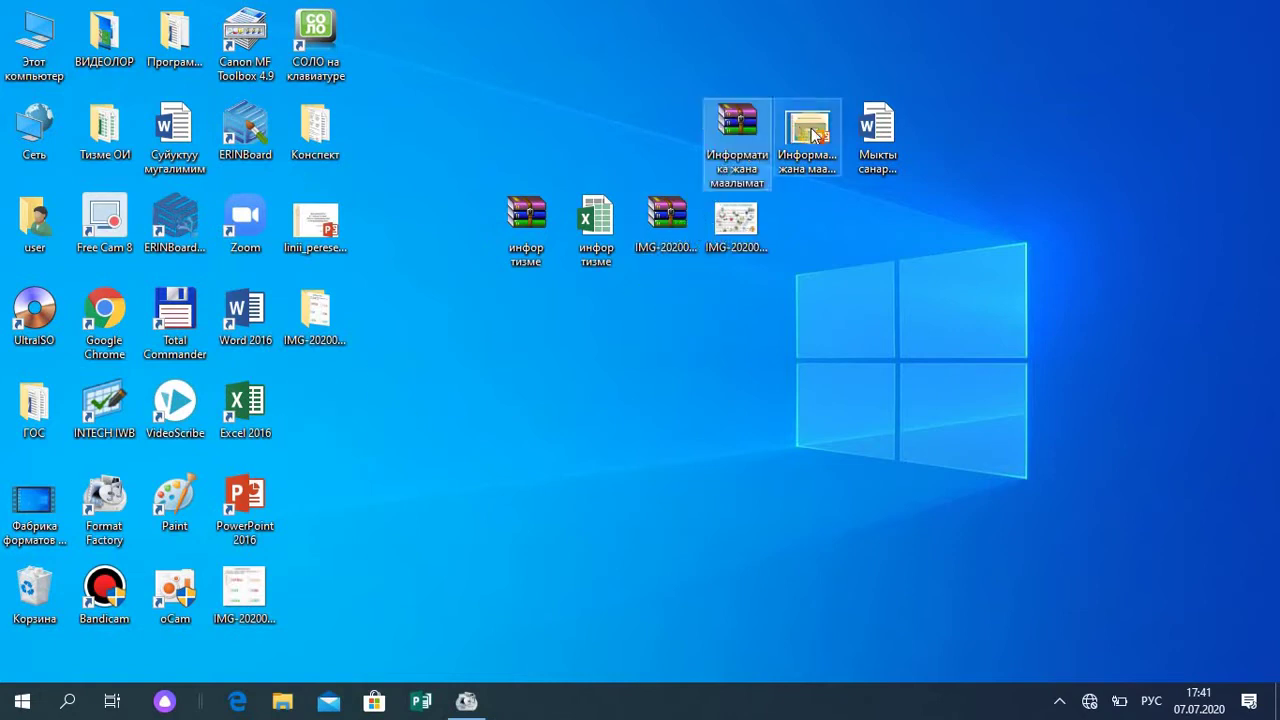
Step: Check the file size of the Информатика жана маалымат presentation in its properties
right_click(810, 128)
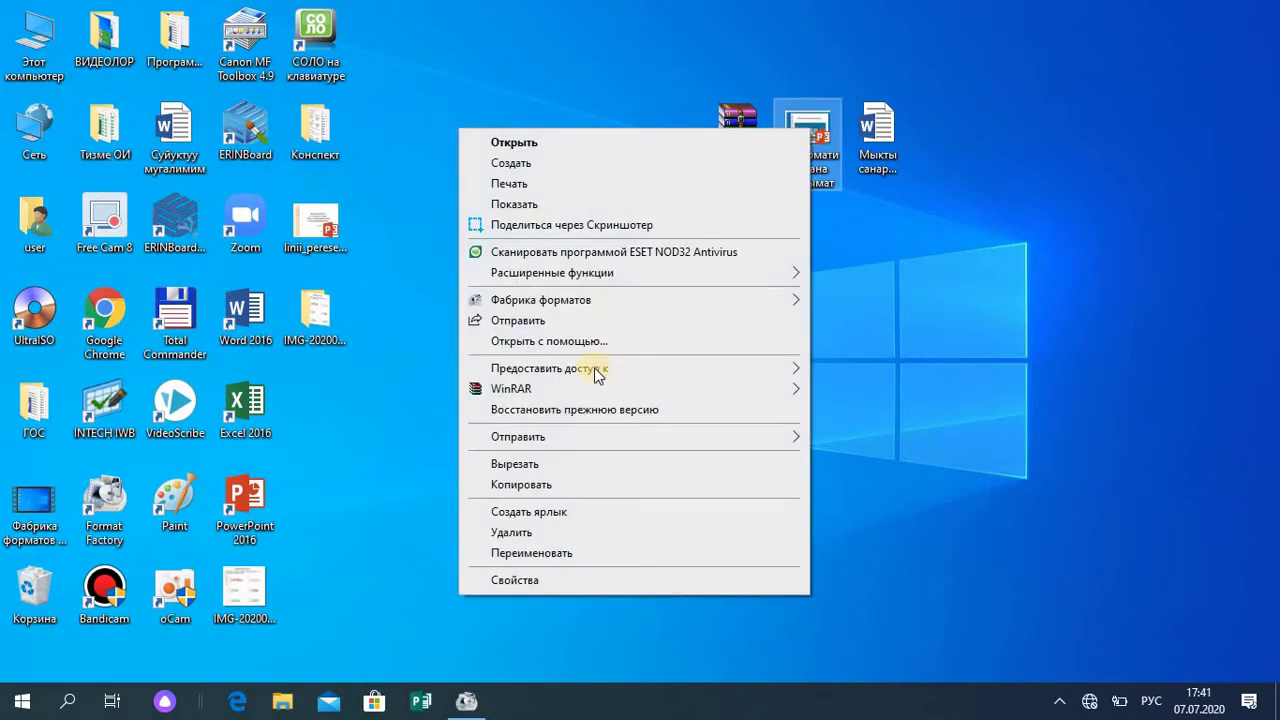
click(537, 578)
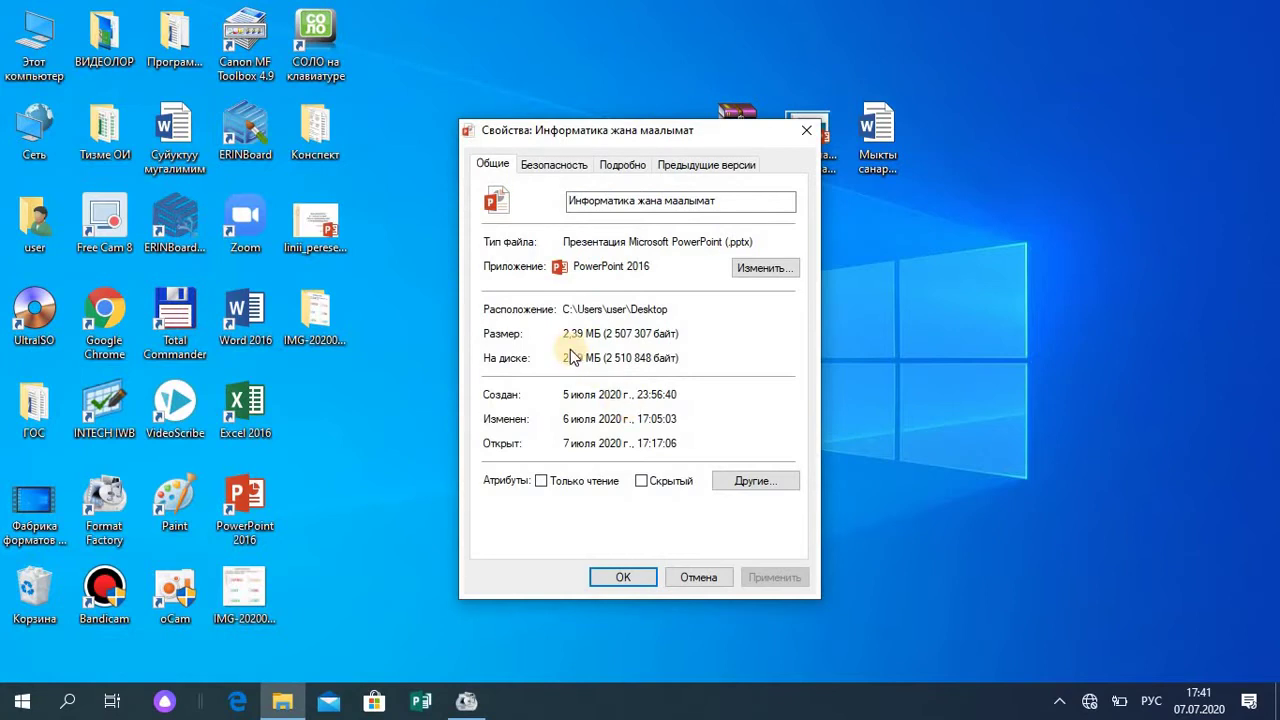
click(806, 130)
Step: Check the file size of the Информатика жана маалымат archive in its properties
right_click(745, 140)
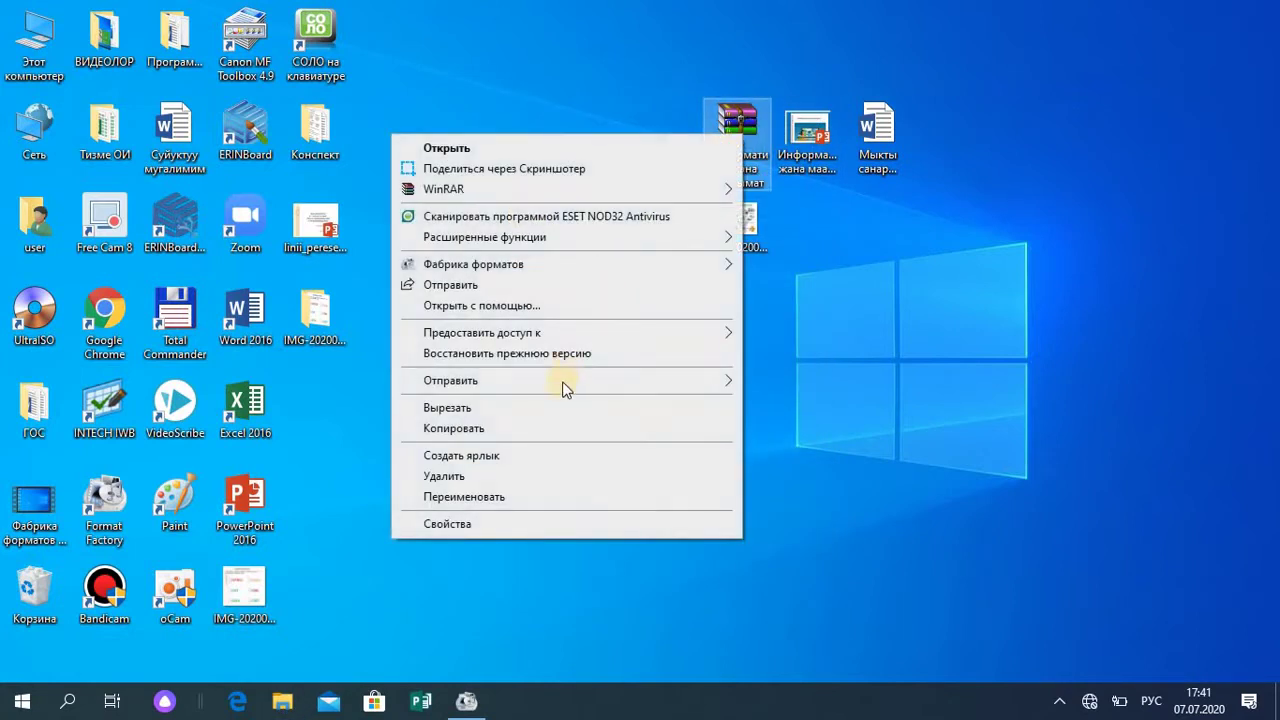
click(450, 526)
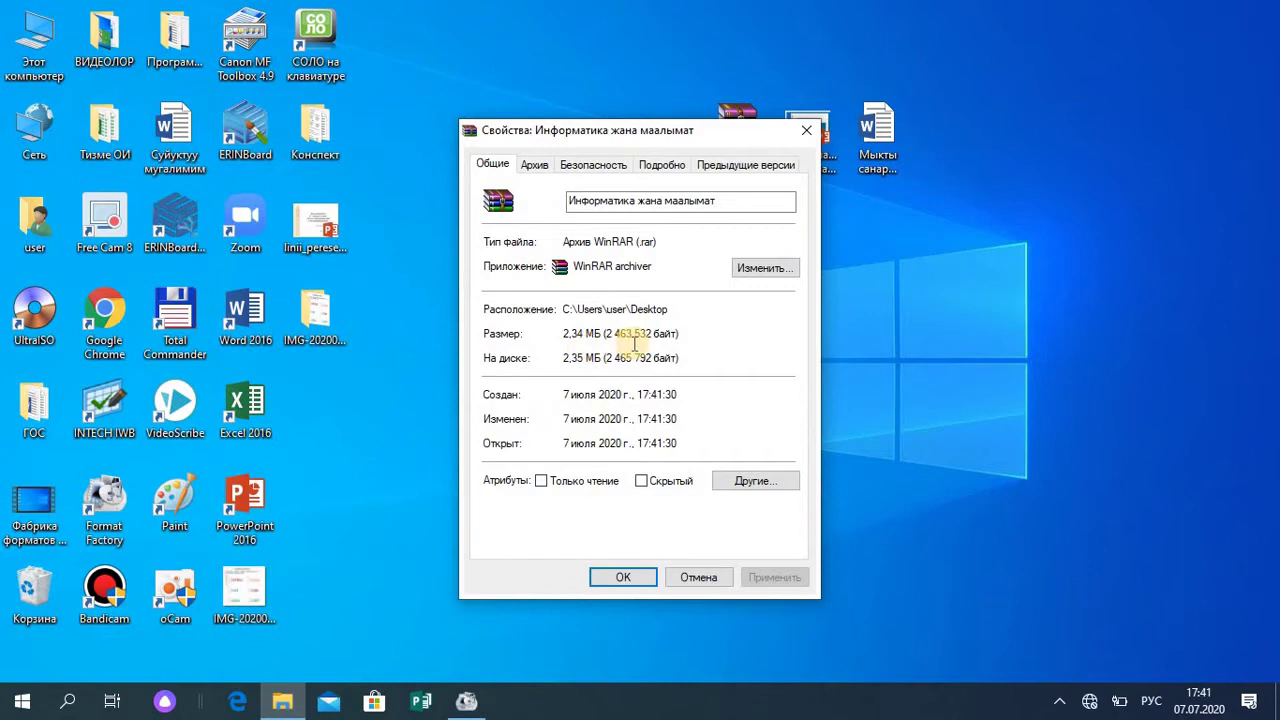
click(807, 130)
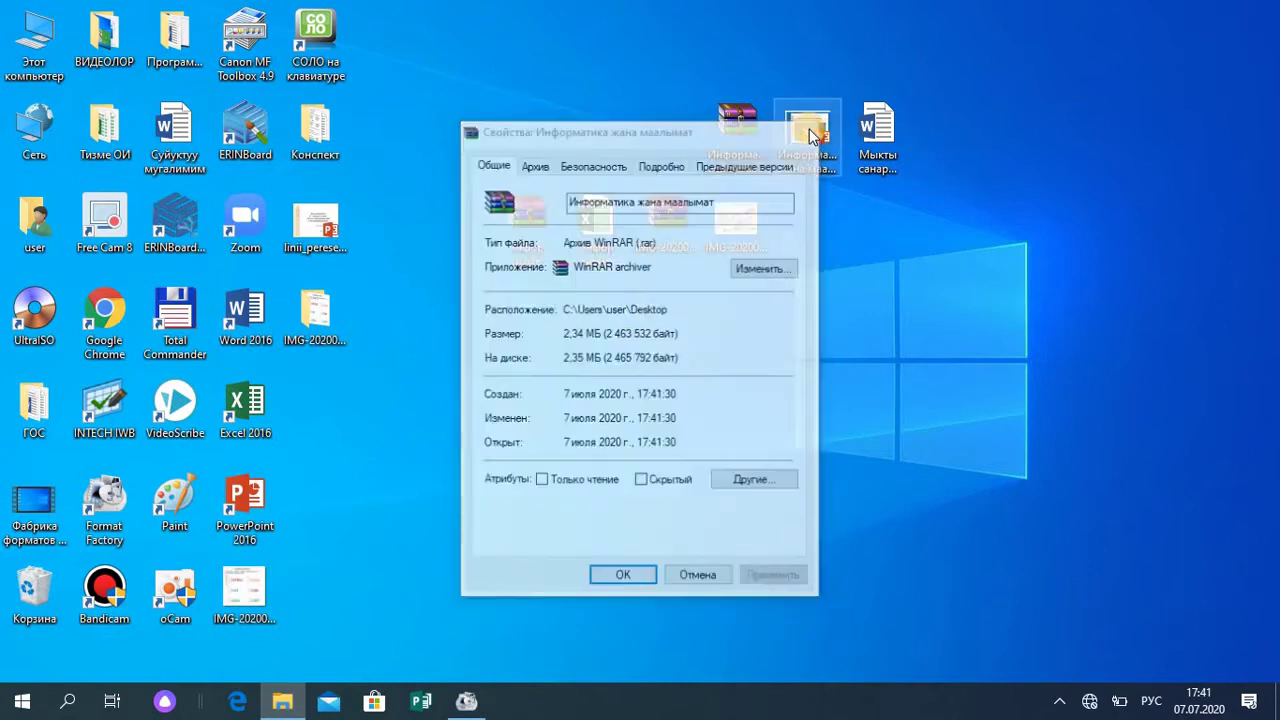
Step: Move the Информатика жана маалымат archive and presentation to the end of the lower row, after the IMG-20200707-WA0108 image
click(800, 193)
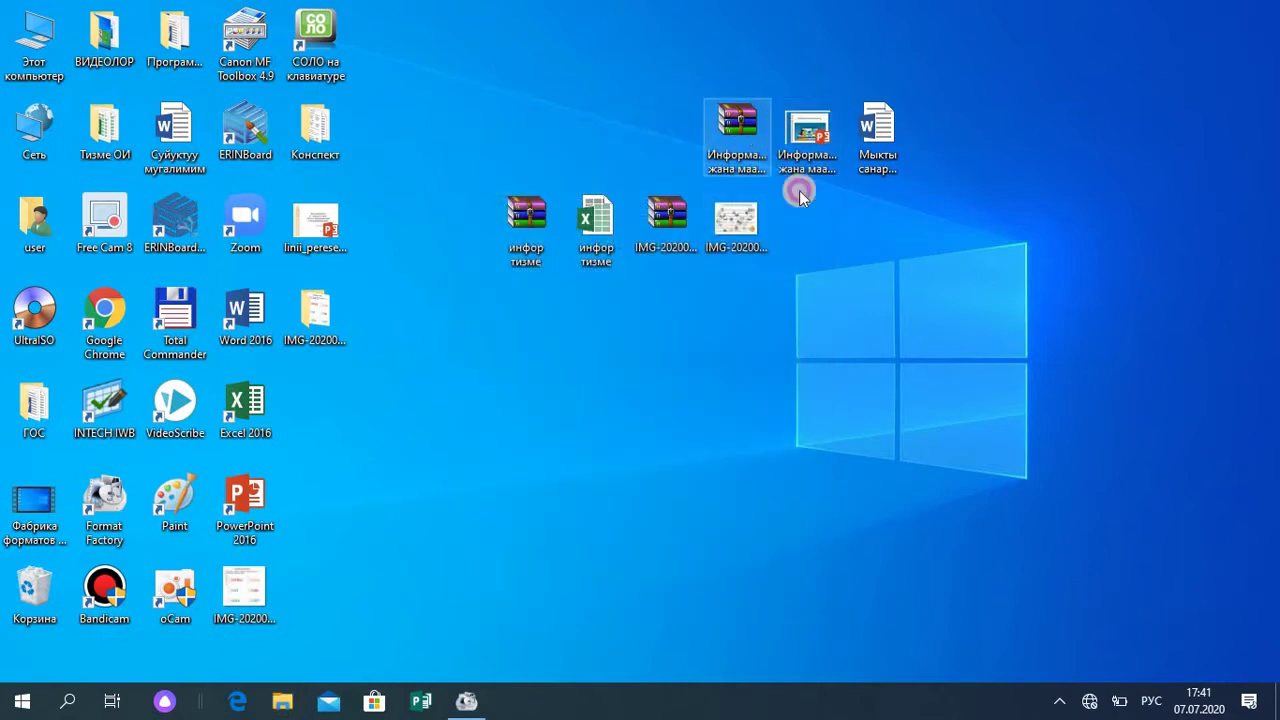
drag(737, 130, 807, 225)
drag(807, 130, 866, 236)
Step: Archive the Мыкты санарип жетекчи document in ZIP format with Максимальный compression, and place the archive beside it
click(889, 135)
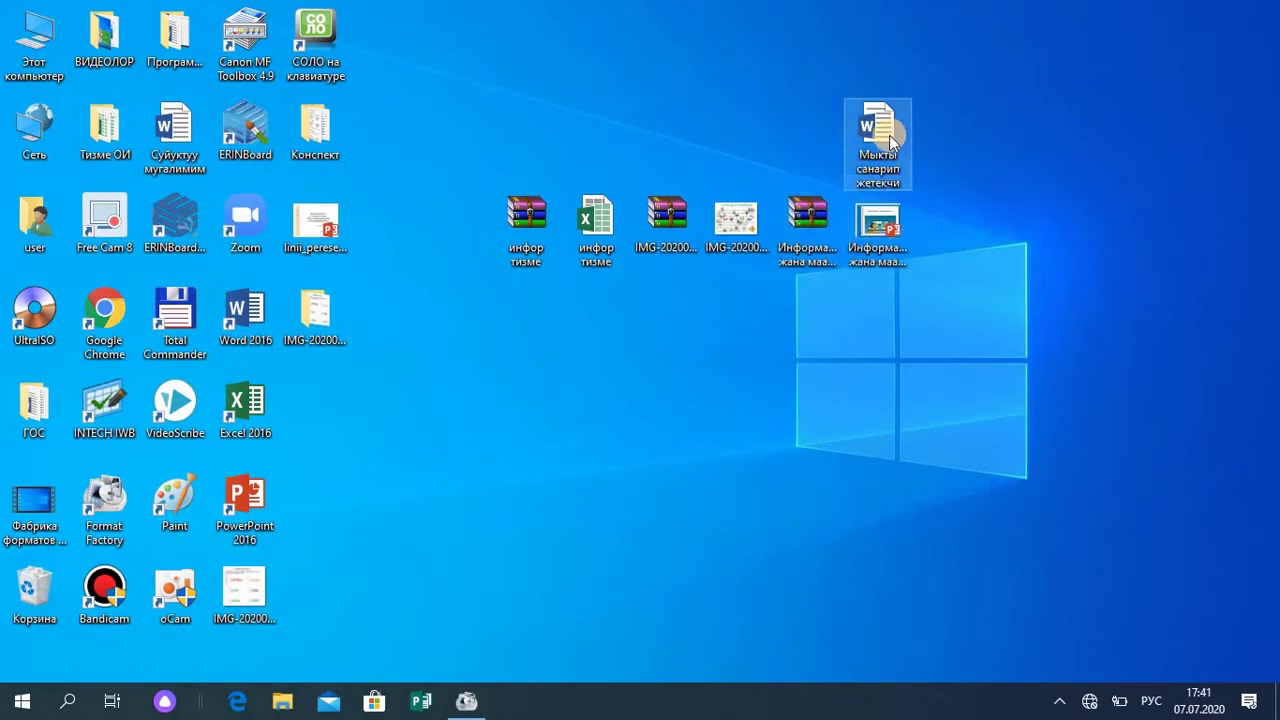
right_click(889, 135)
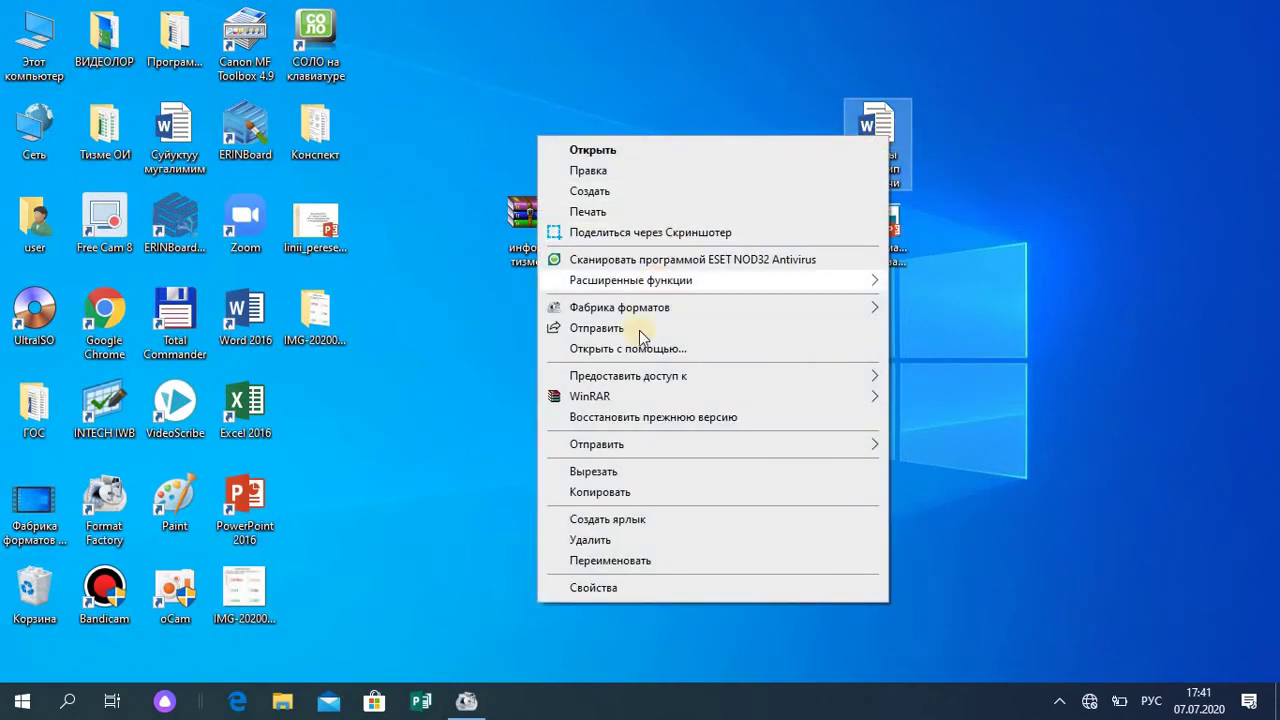
mouse_move(615, 393)
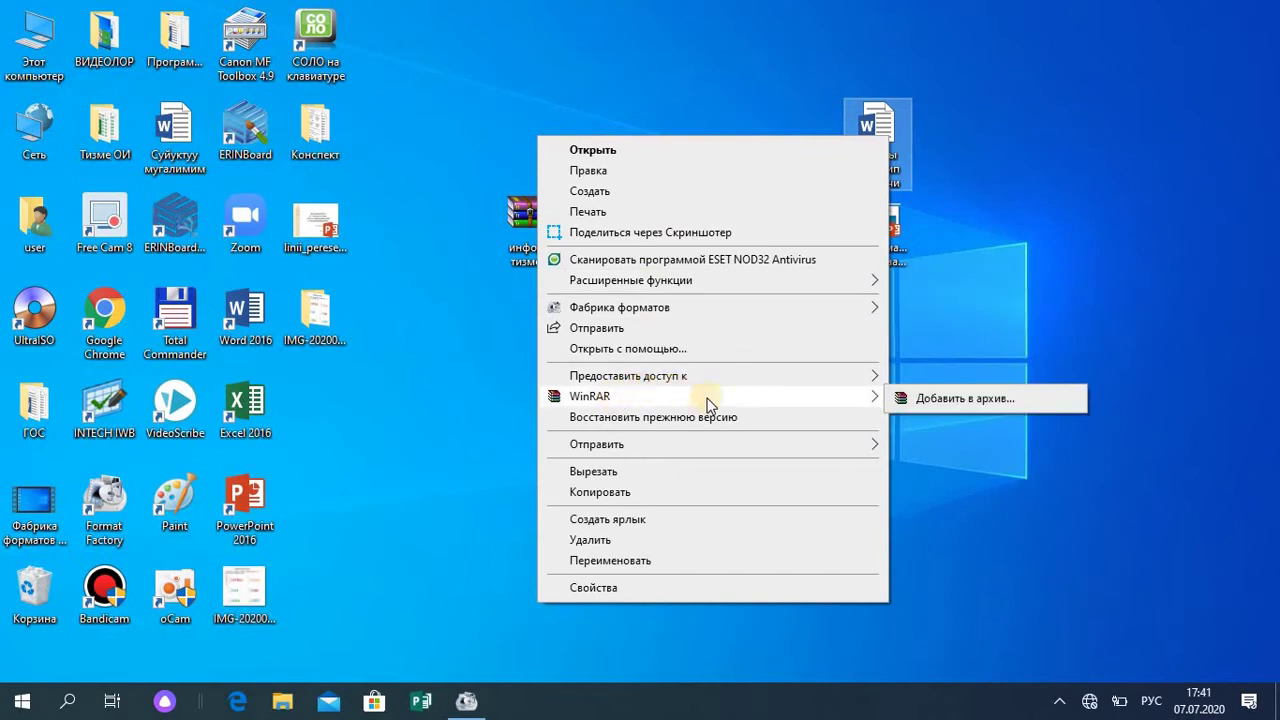
click(984, 397)
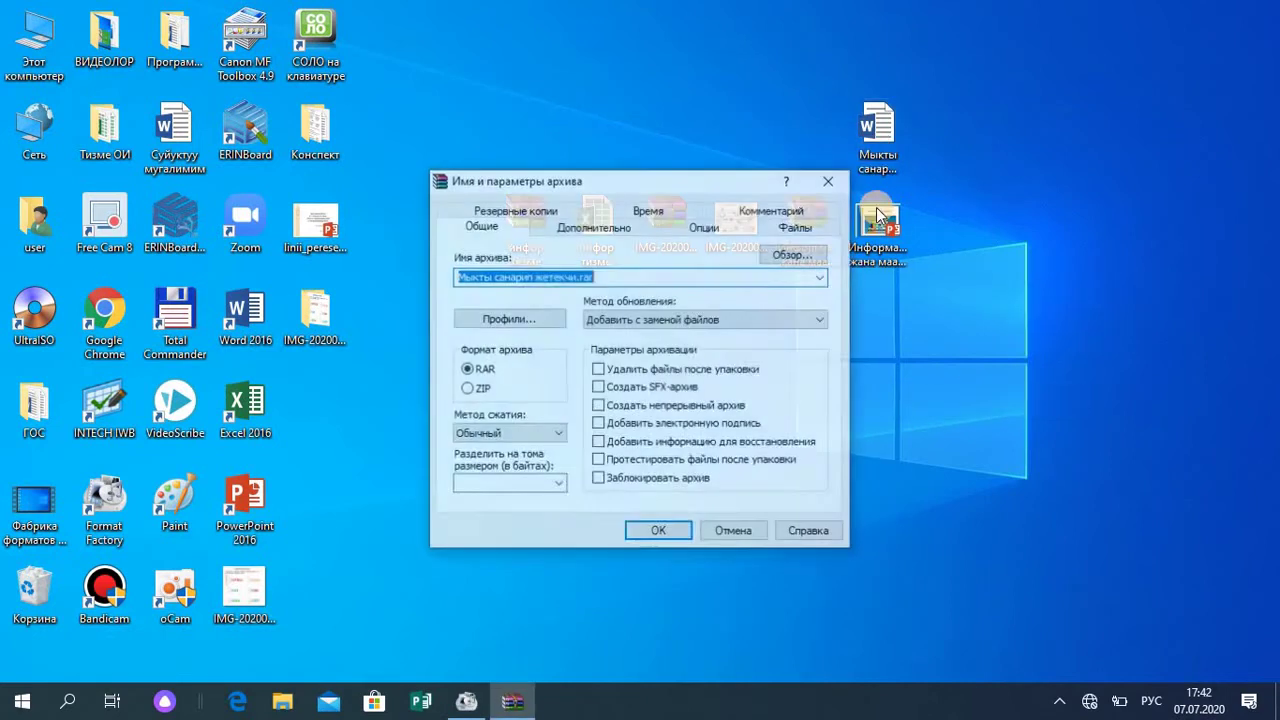
click(468, 390)
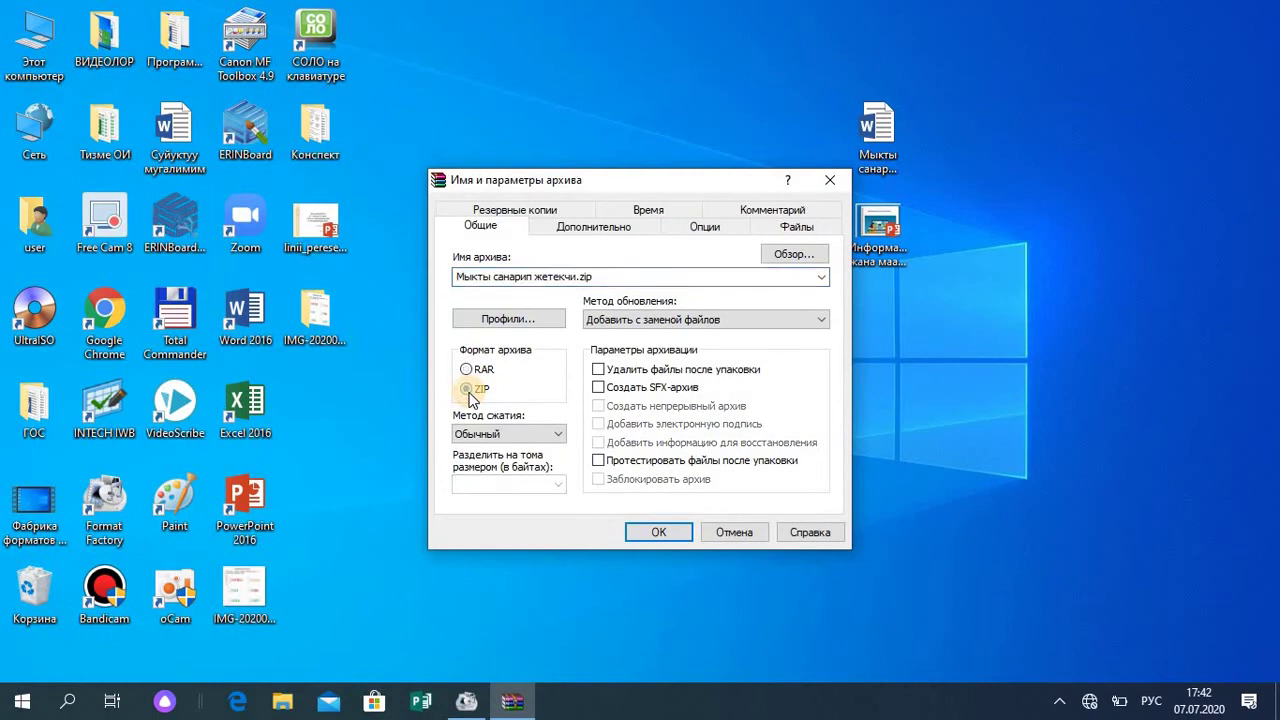
click(557, 436)
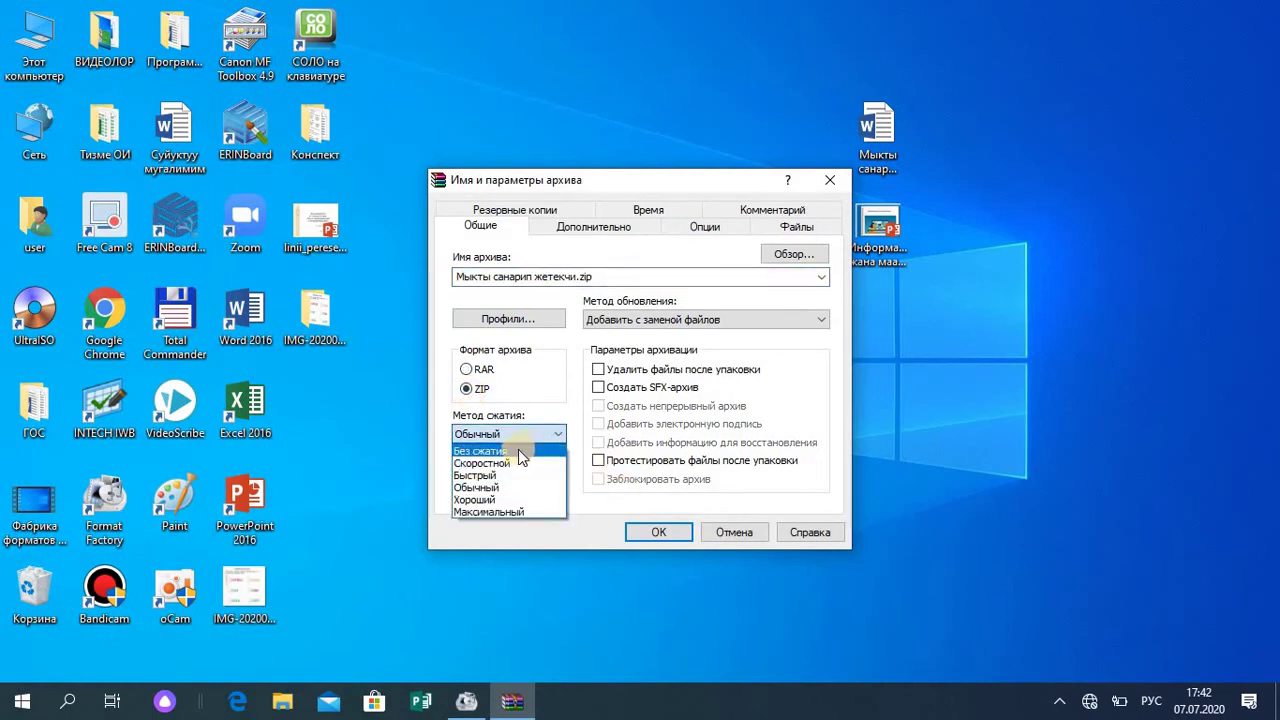
click(495, 513)
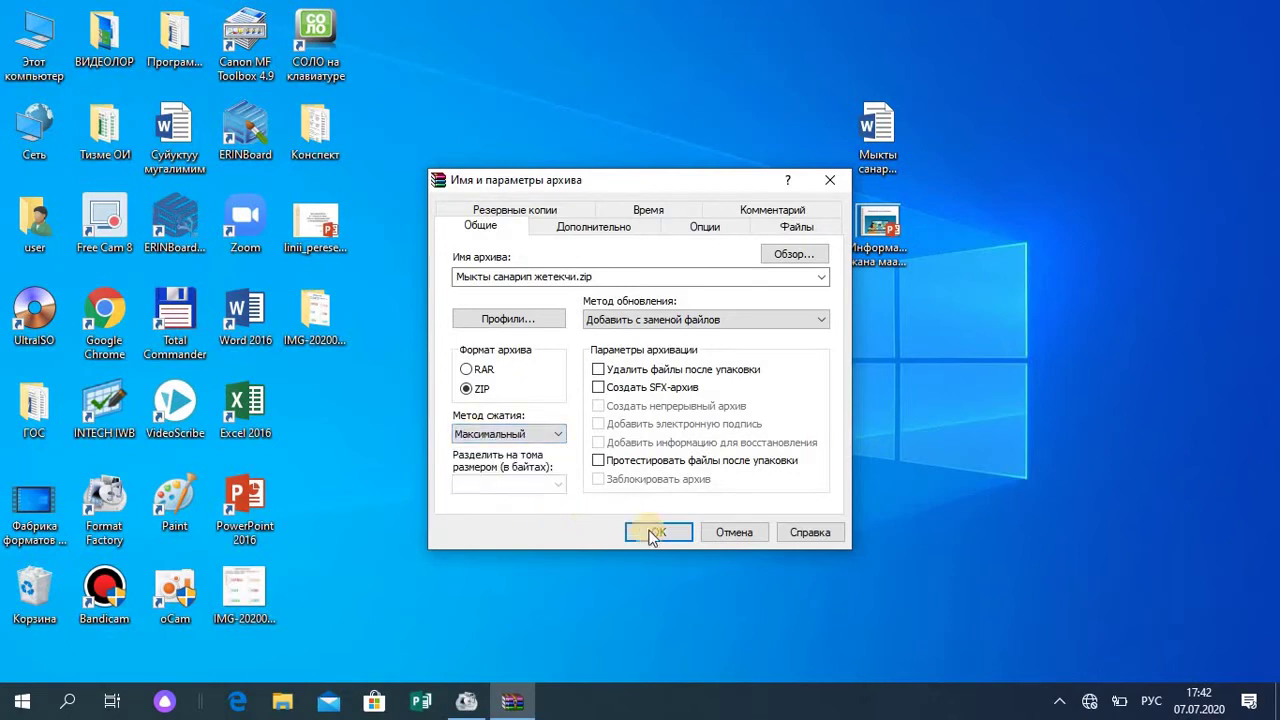
click(652, 534)
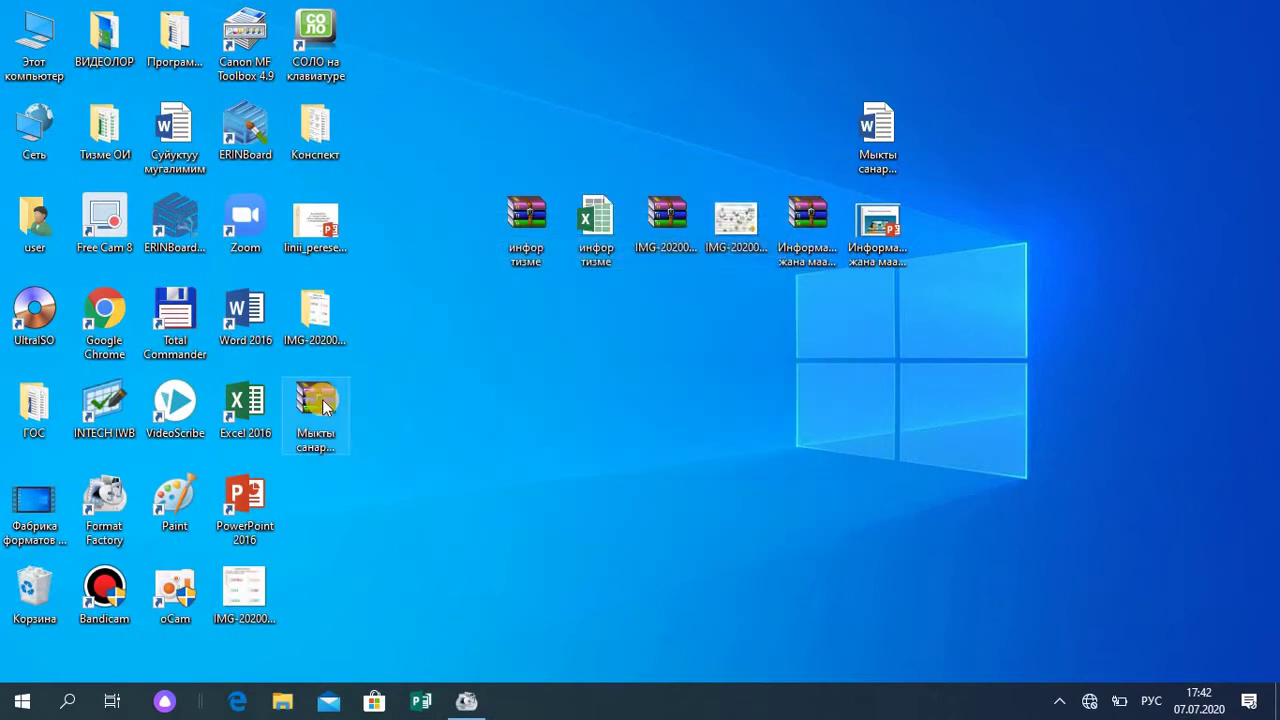
drag(322, 399, 953, 126)
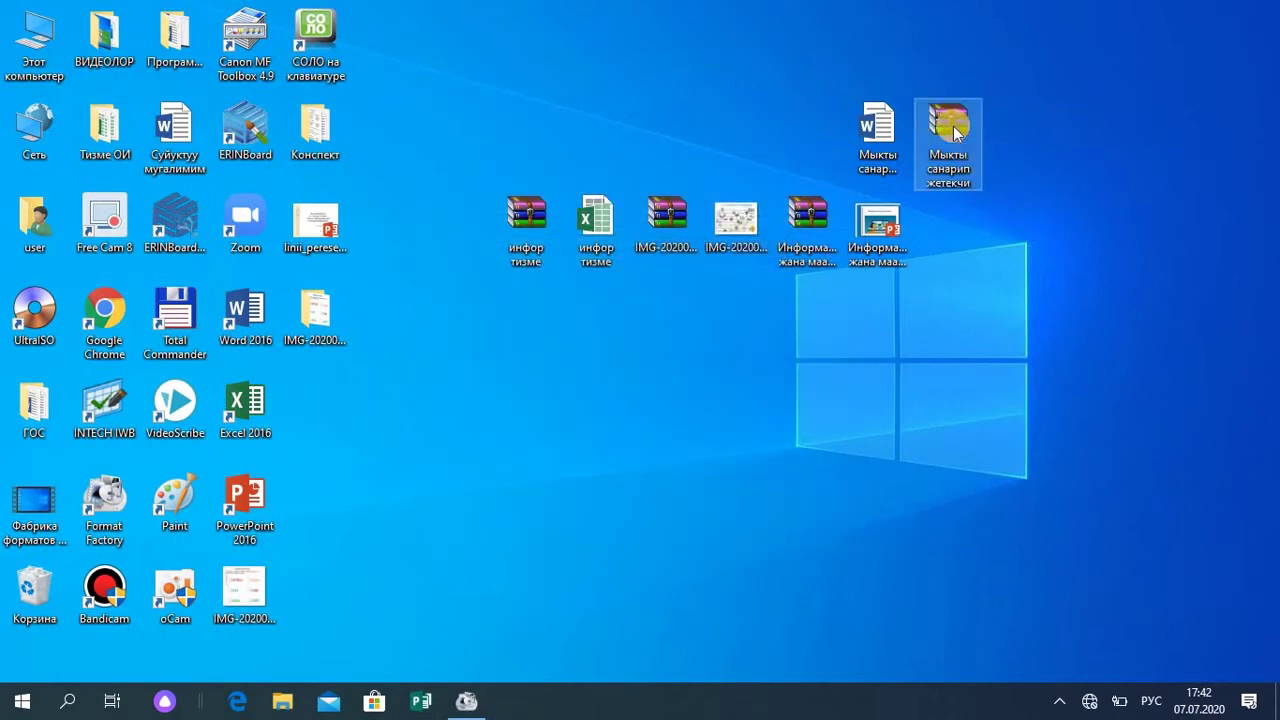
Step: Compare the file sizes of the Мыкты санарип жетекчи archive and the original document in their properties
right_click(953, 126)
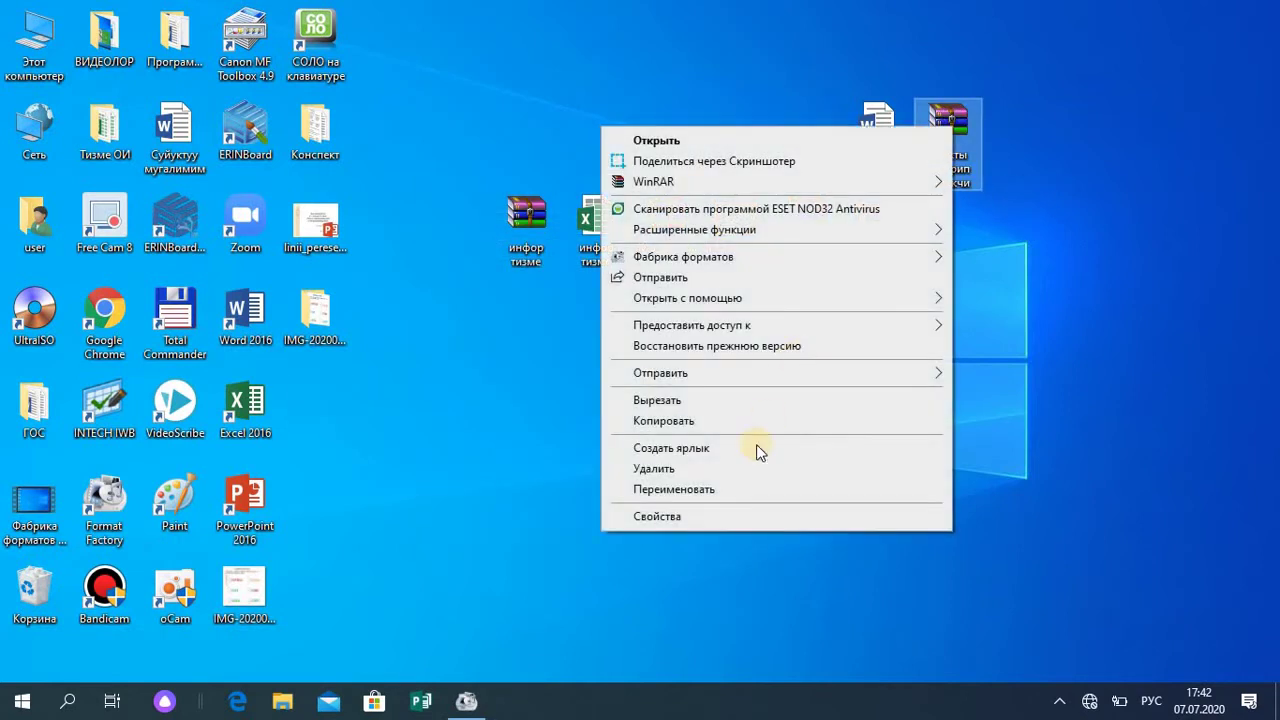
click(714, 516)
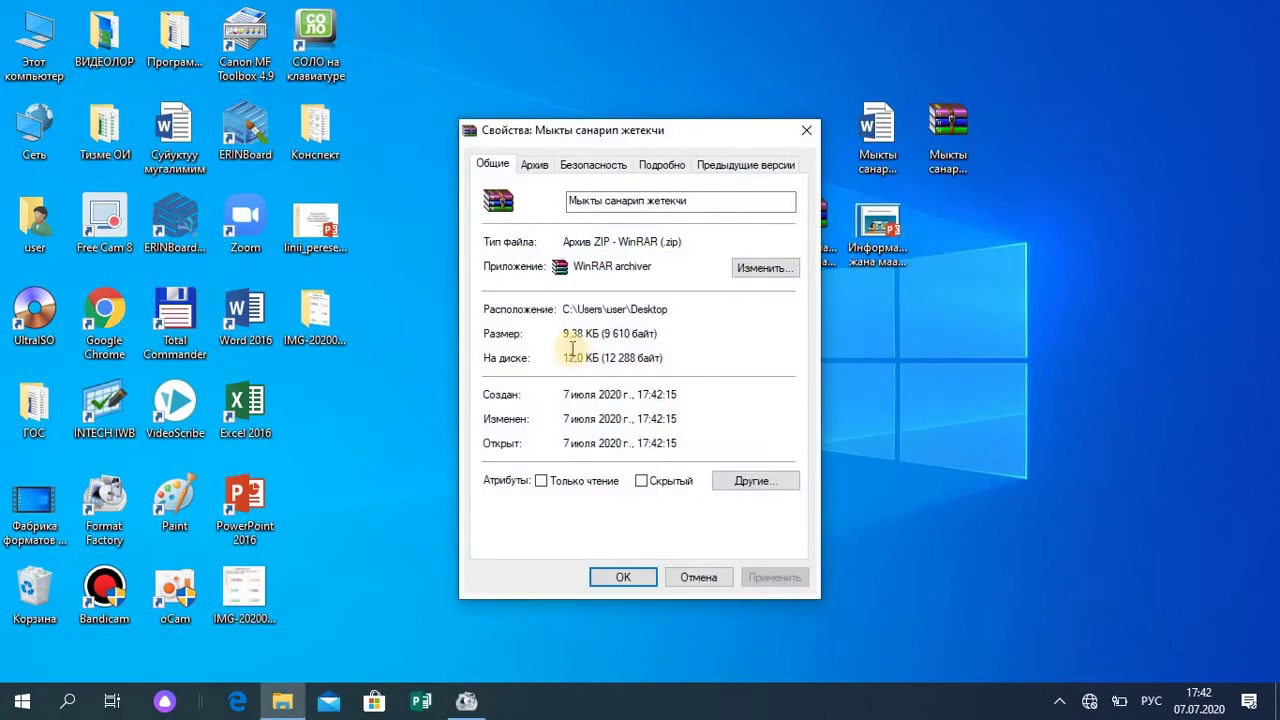
click(817, 128)
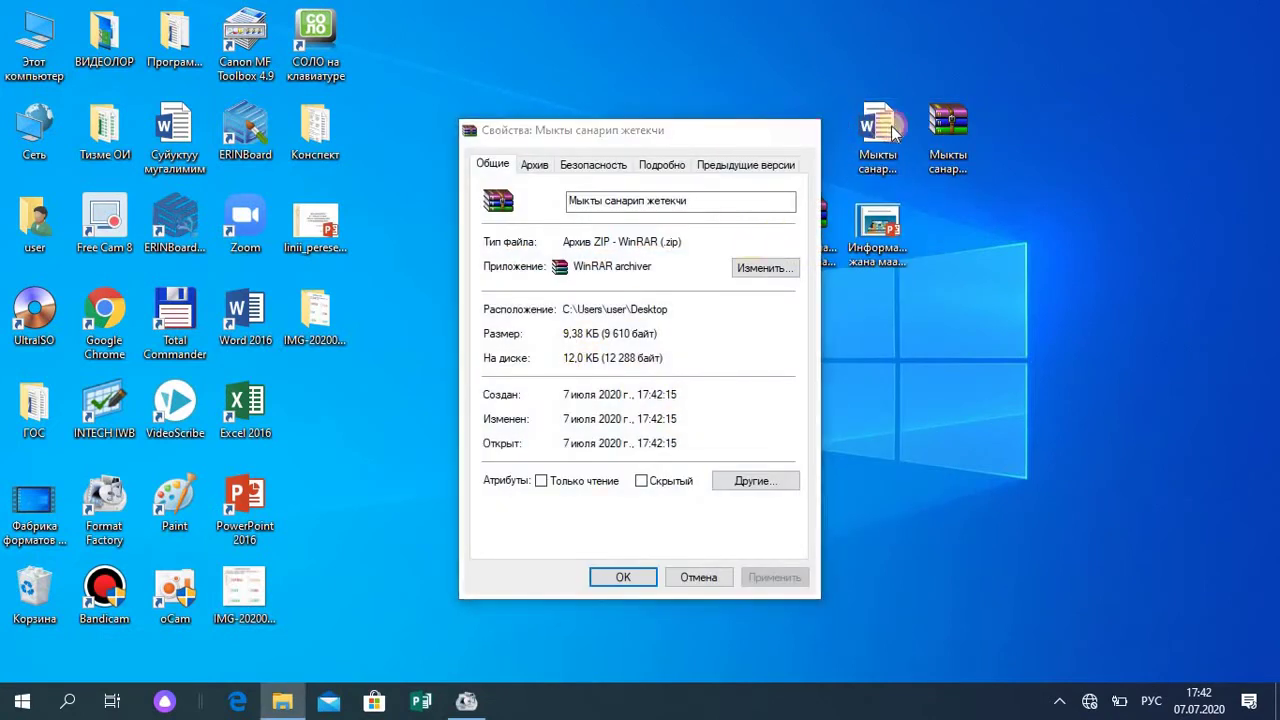
right_click(897, 127)
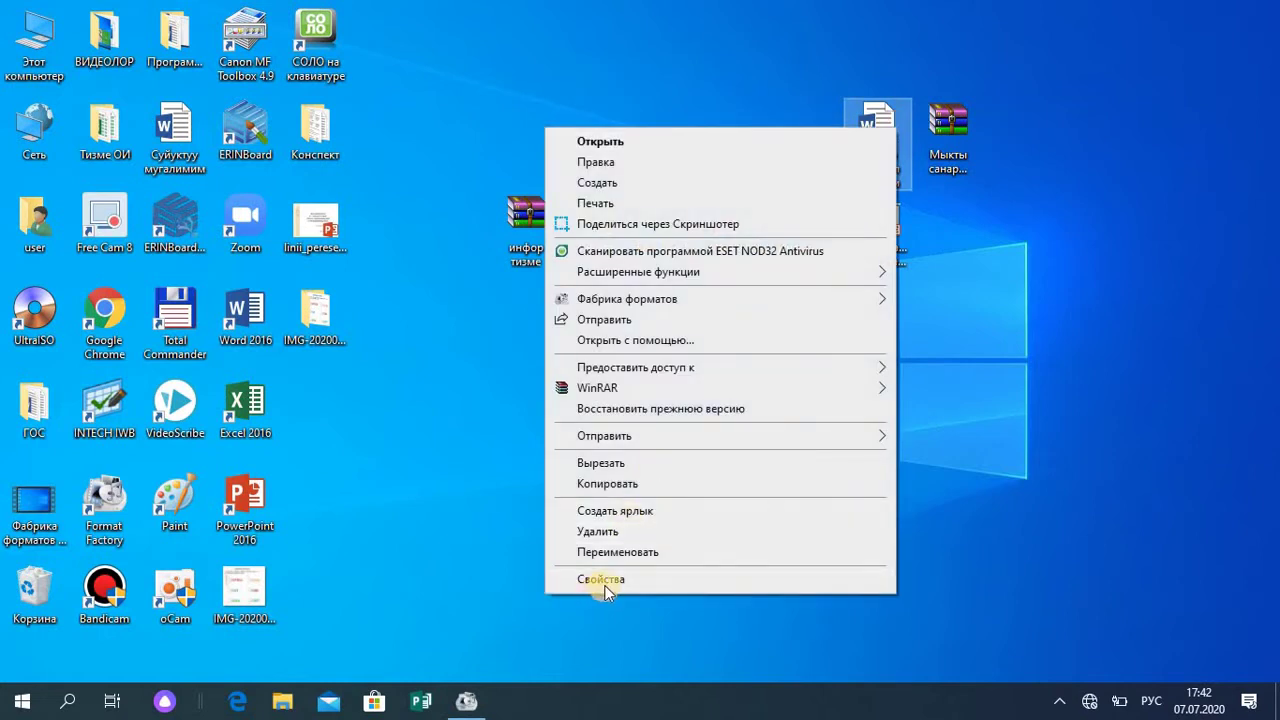
click(605, 582)
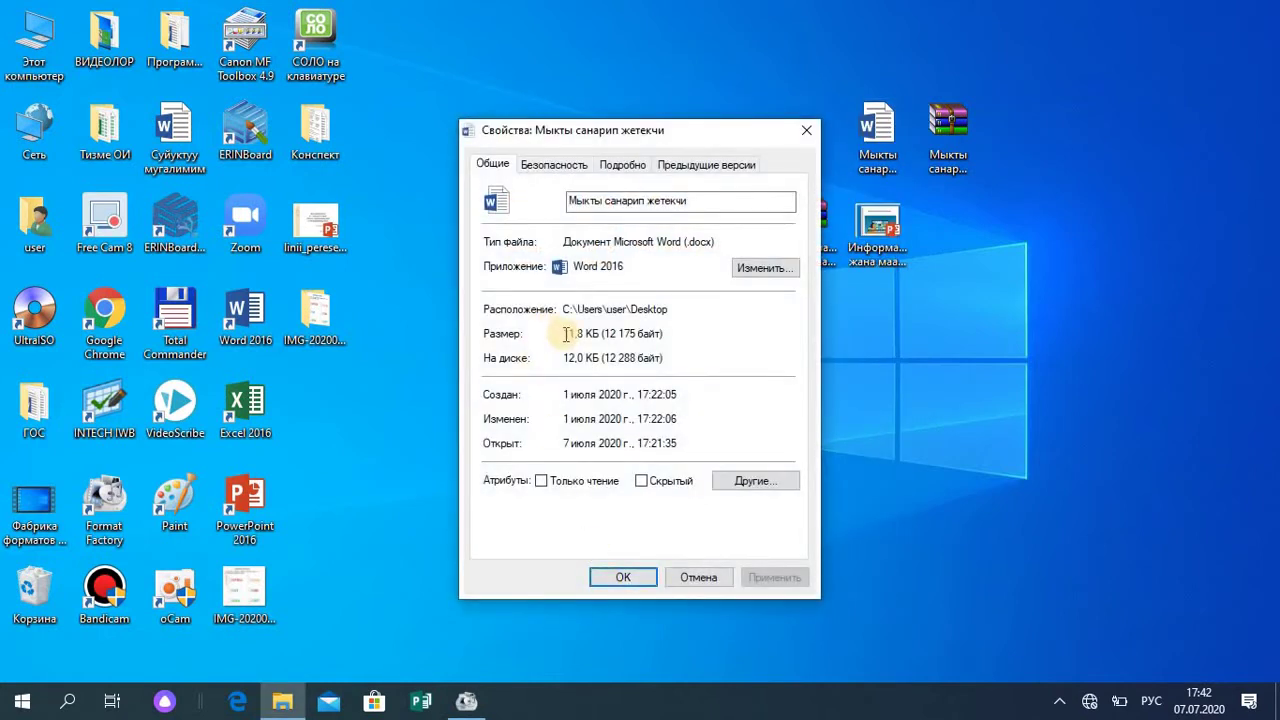
click(808, 131)
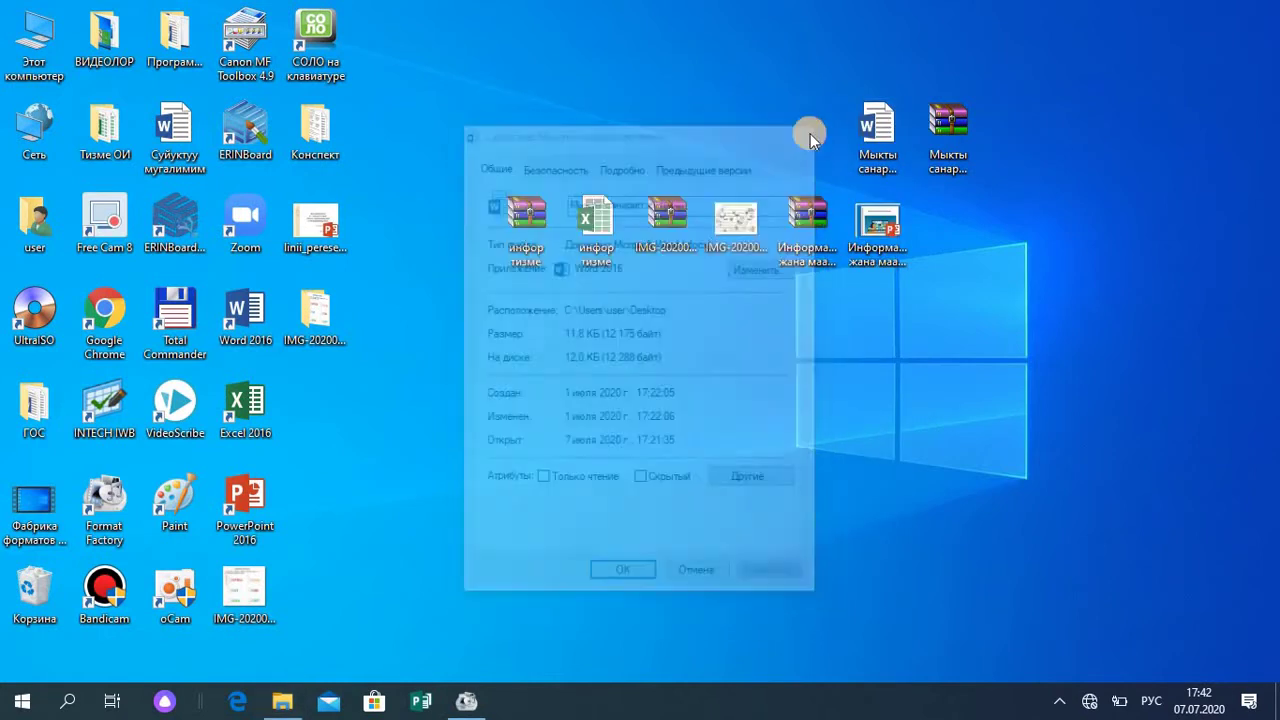
Step: Move the four individual archives to the empty lower area of the desktop, away from the original files
drag(808, 222, 444, 339)
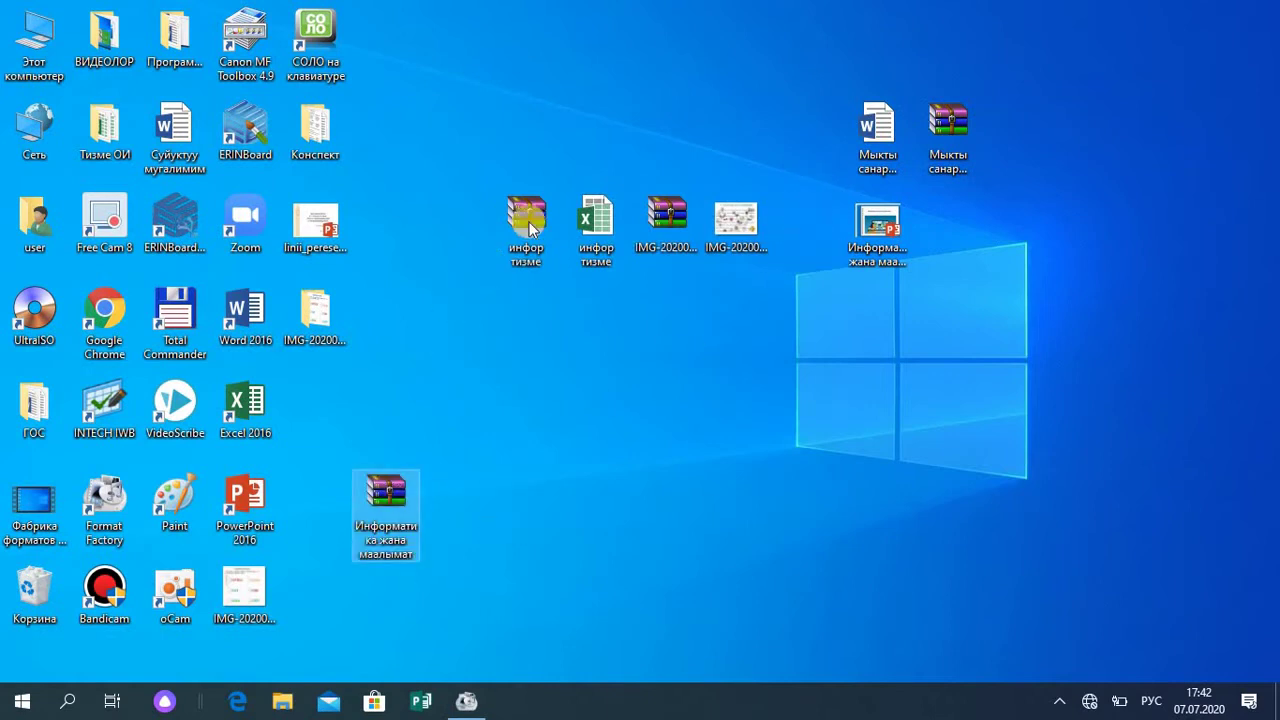
drag(527, 222, 466, 599)
drag(665, 251, 612, 525)
drag(925, 150, 710, 528)
Step: Line up the presentation, the IMG-20200707-WA0108 image and the инфор тизме workbook in one row beside the Мыкты санарип жетекчи document
drag(864, 200, 812, 140)
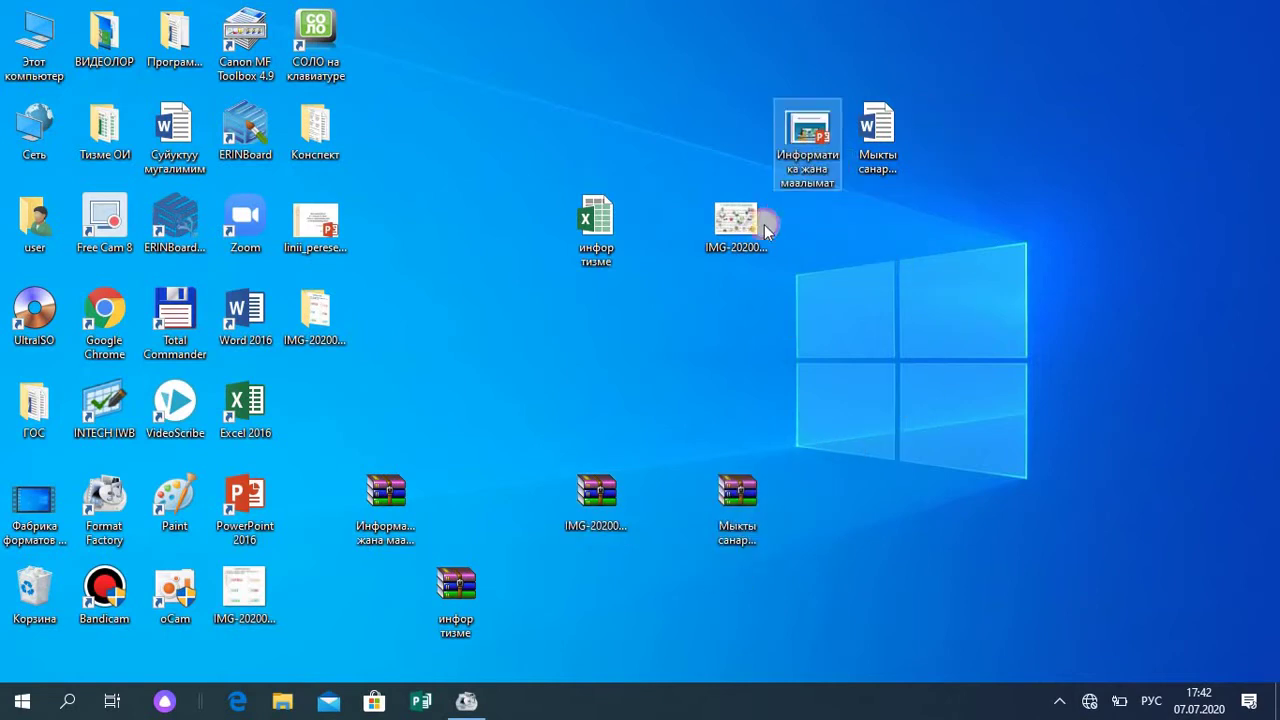
drag(736, 218, 737, 128)
drag(605, 226, 667, 138)
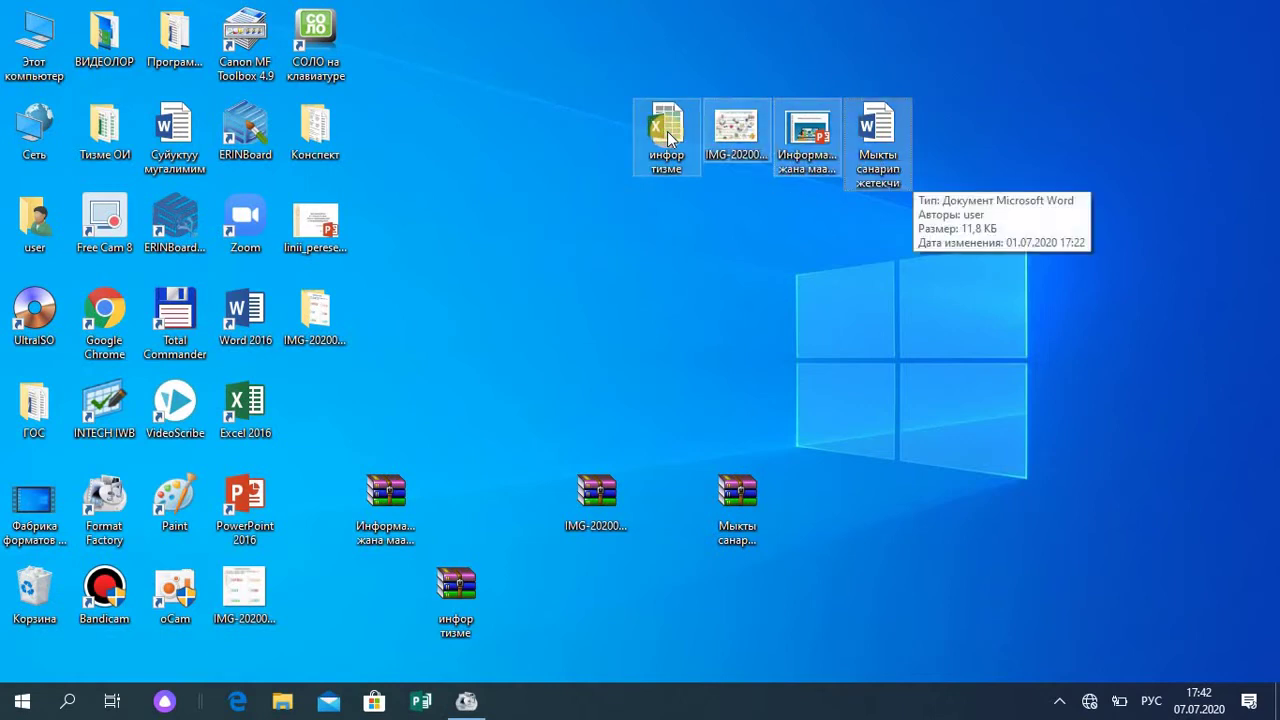
Step: Archive the four original files together as Desktop.rar with volume splitting set to Автоопределение, and place the archive beside them
right_click(667, 131)
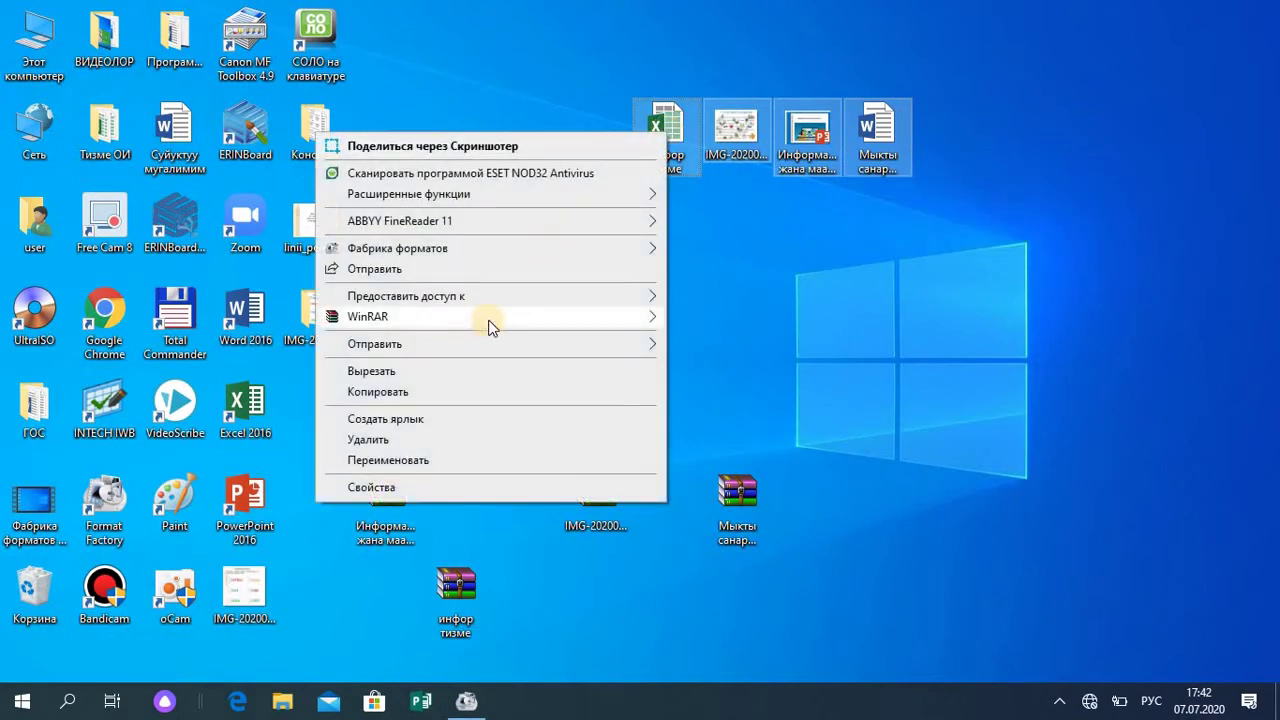
mouse_move(490, 316)
click(708, 318)
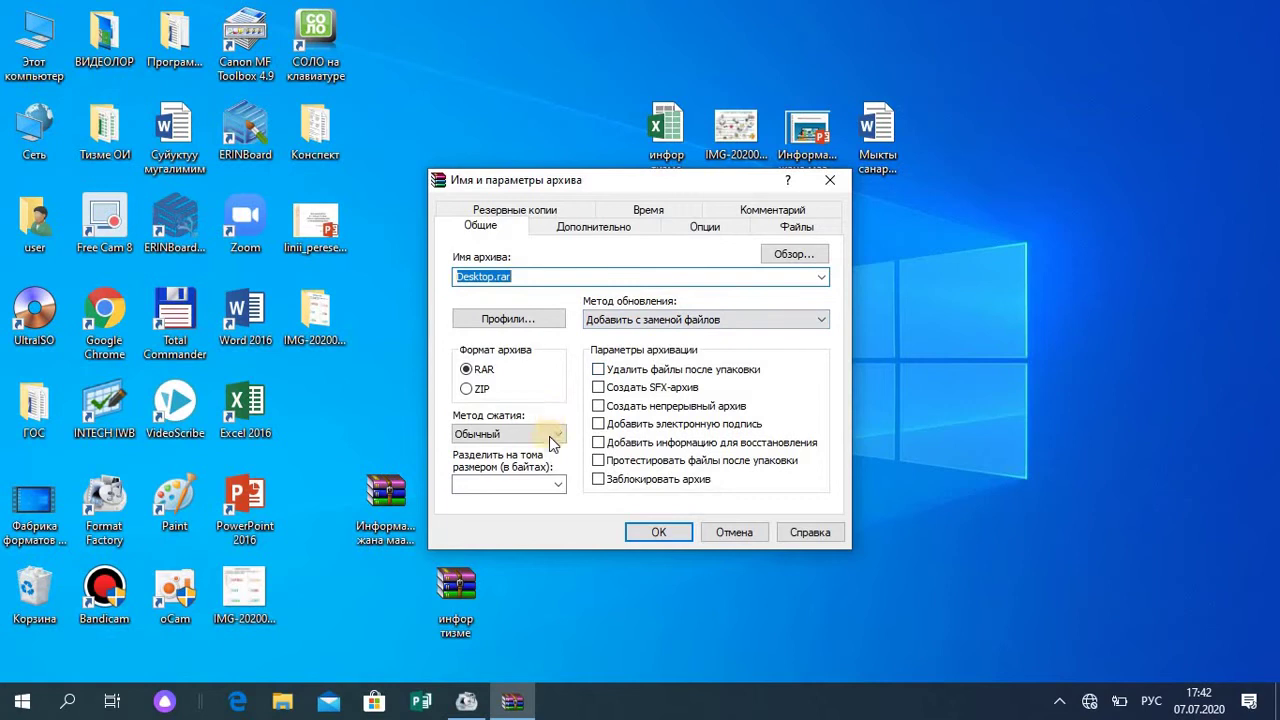
click(558, 486)
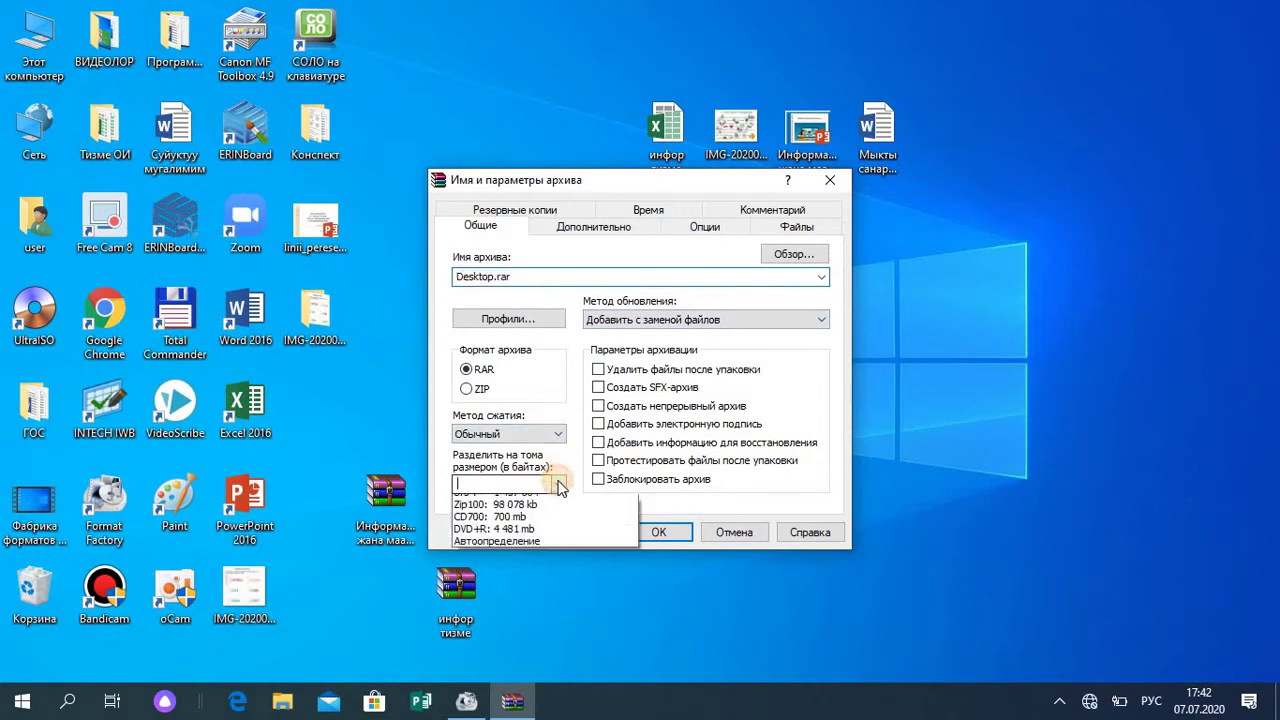
click(530, 548)
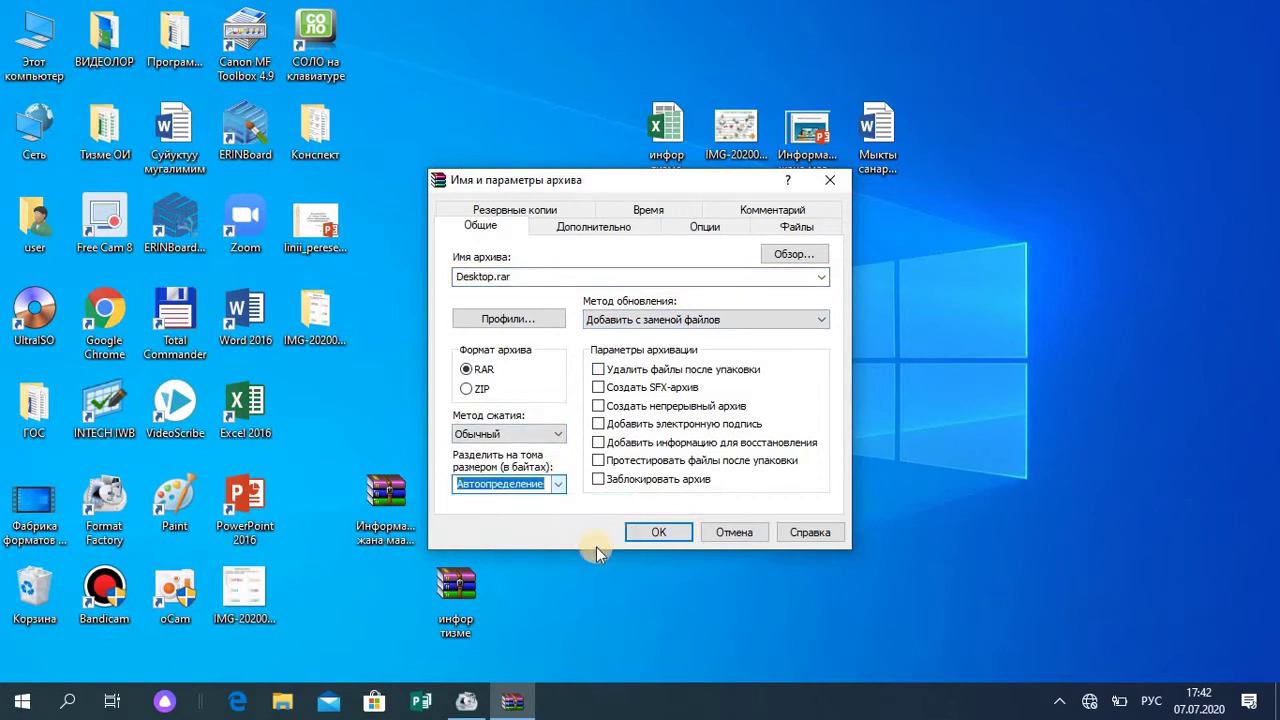
click(652, 535)
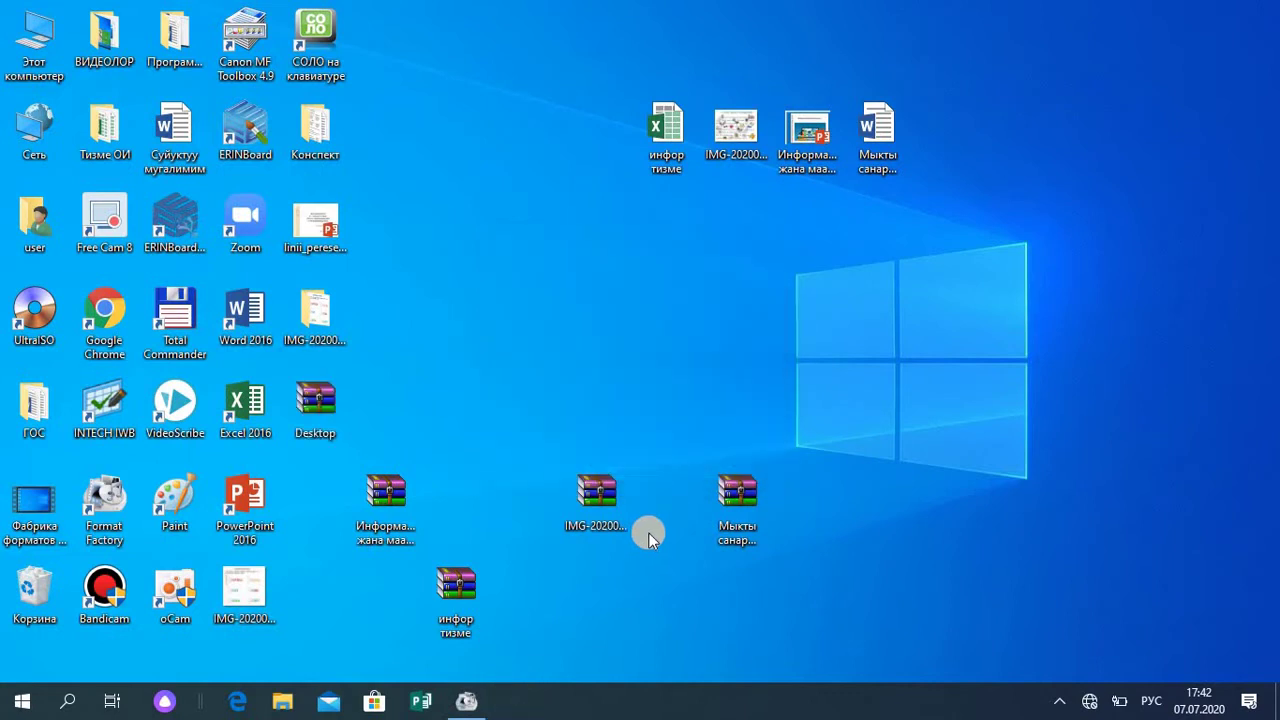
drag(308, 410, 593, 134)
Step: Check the file size of the Desktop archive in its properties
right_click(595, 134)
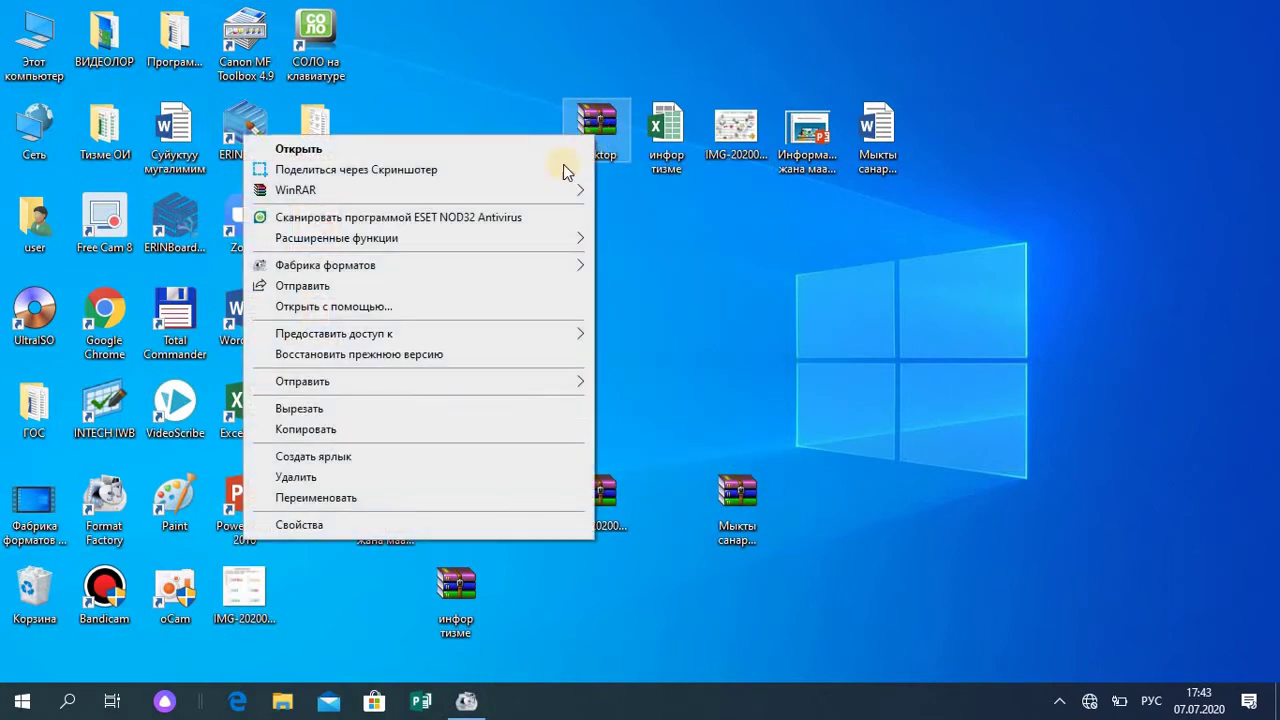
click(330, 523)
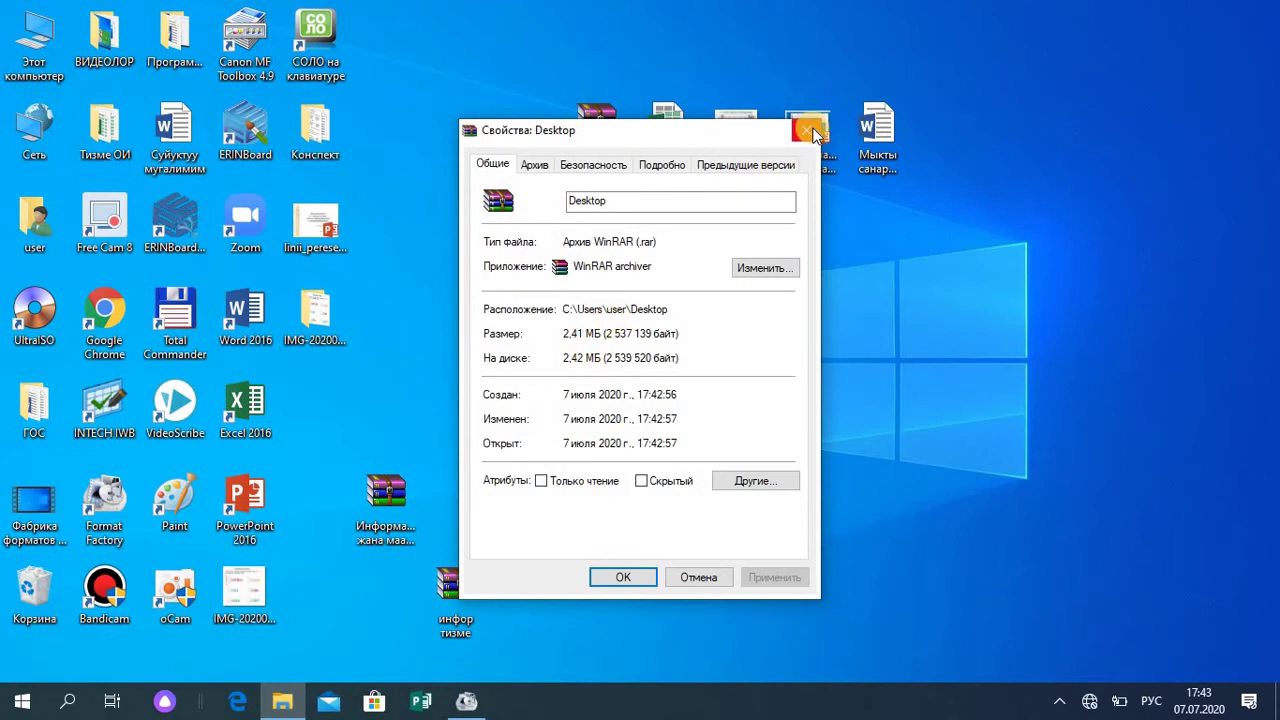
click(810, 130)
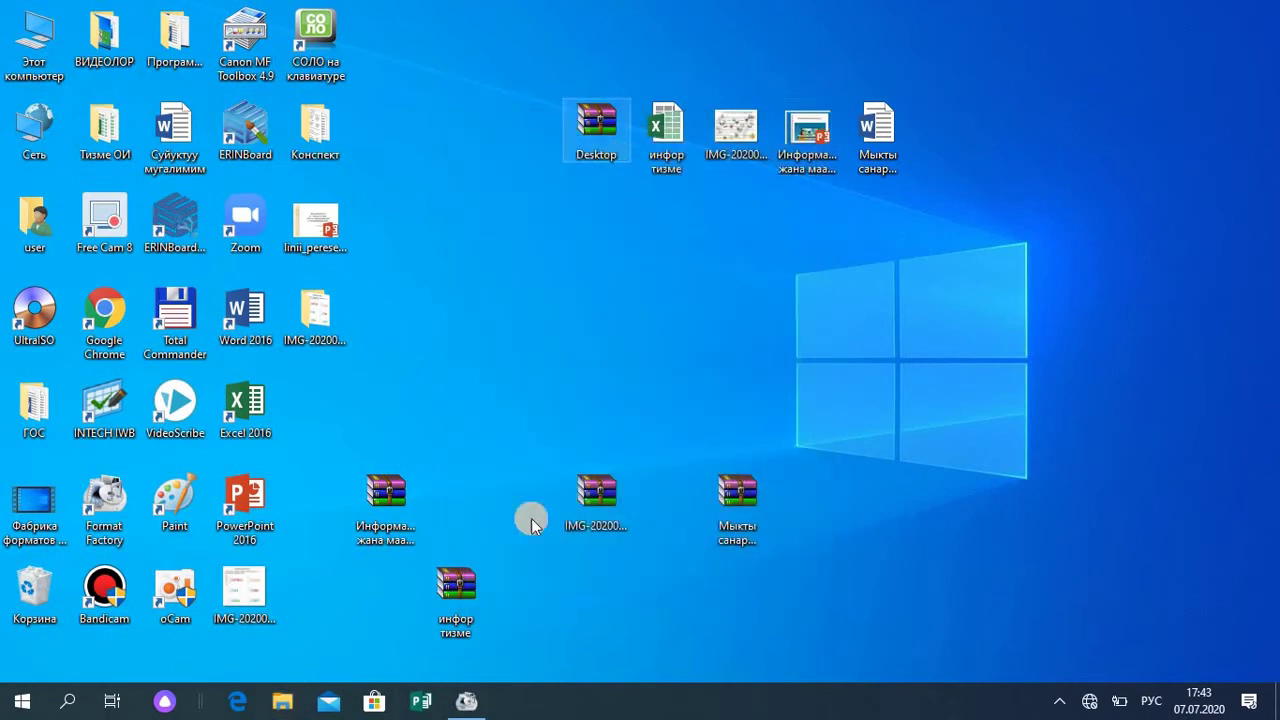
Step: Arrange the four individual archives in one row below the original files
drag(463, 614, 549, 323)
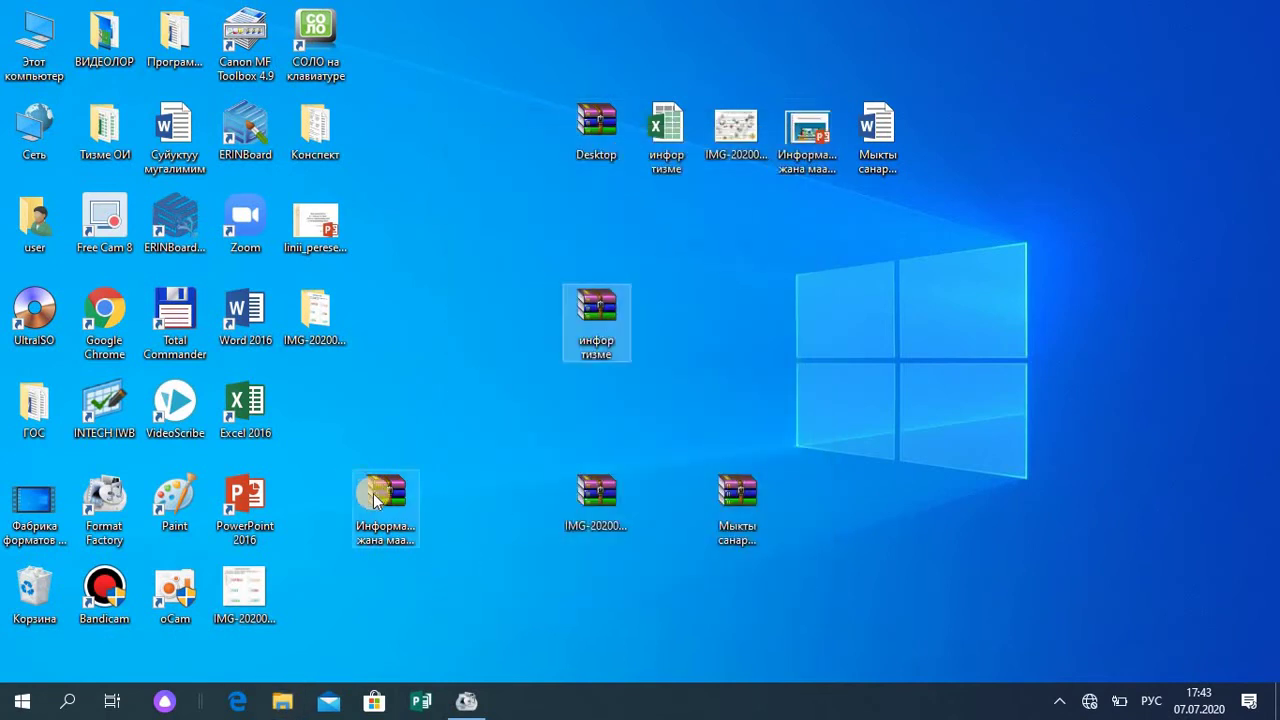
drag(373, 493, 513, 309)
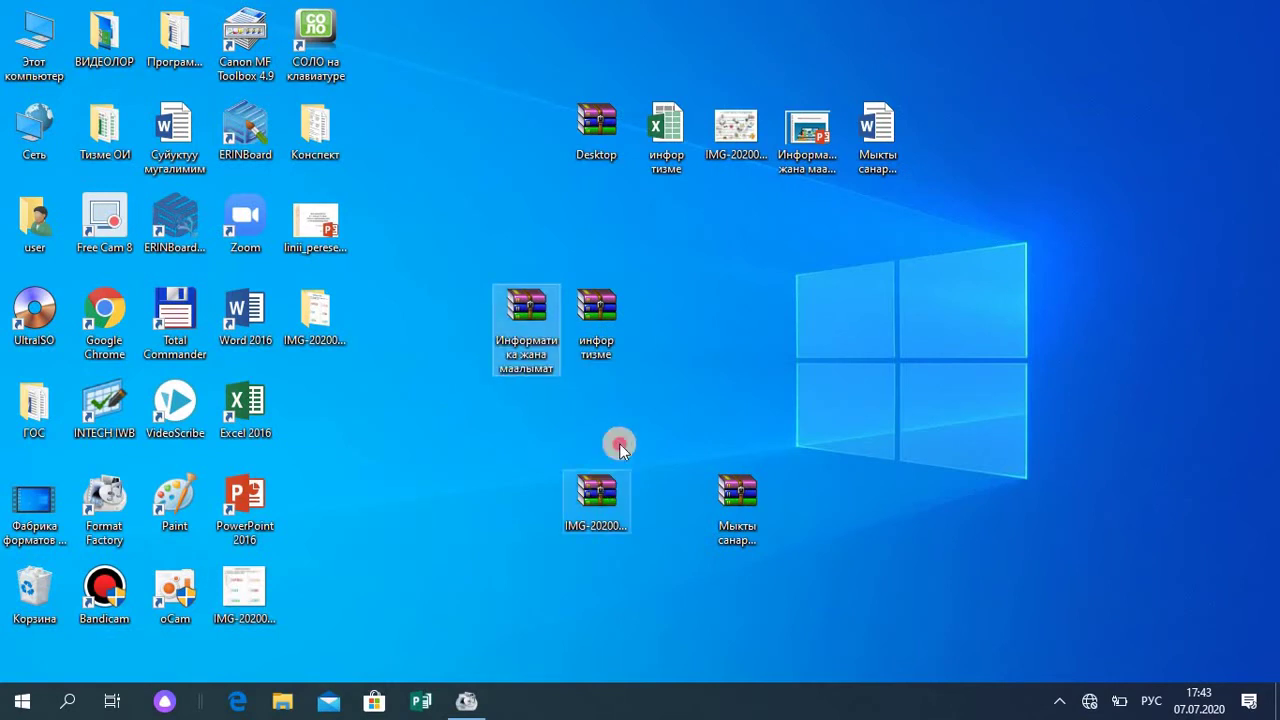
drag(605, 487, 670, 318)
click(748, 528)
drag(748, 528, 740, 330)
Step: Extract the Информатика жана маалымат archive to Рабочий стол, replacing the existing presentation, and close the archive
double_click(545, 338)
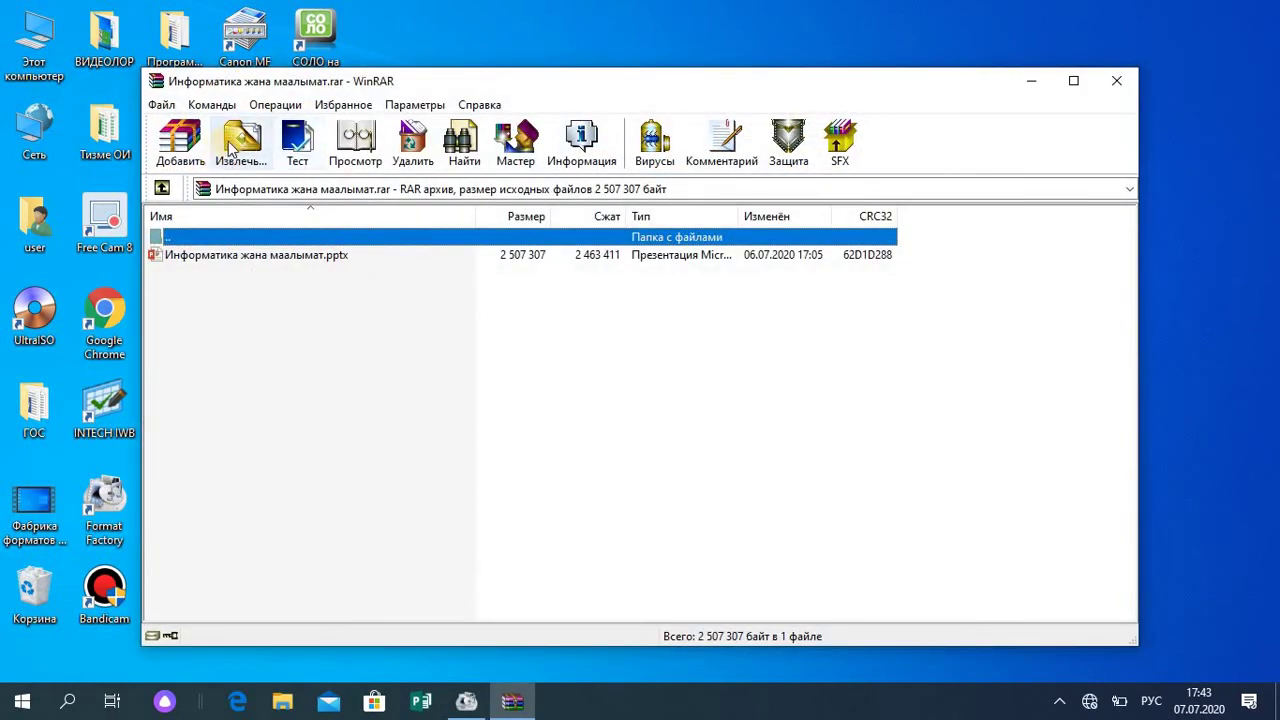
click(240, 148)
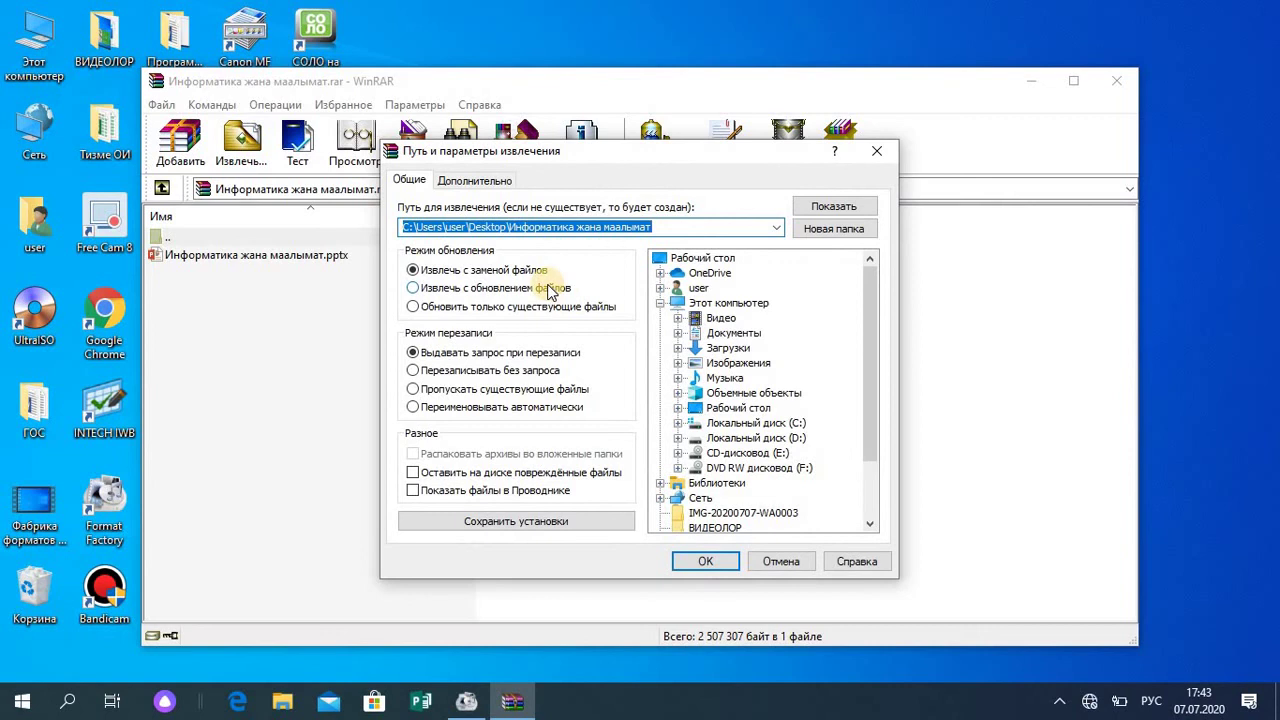
click(720, 261)
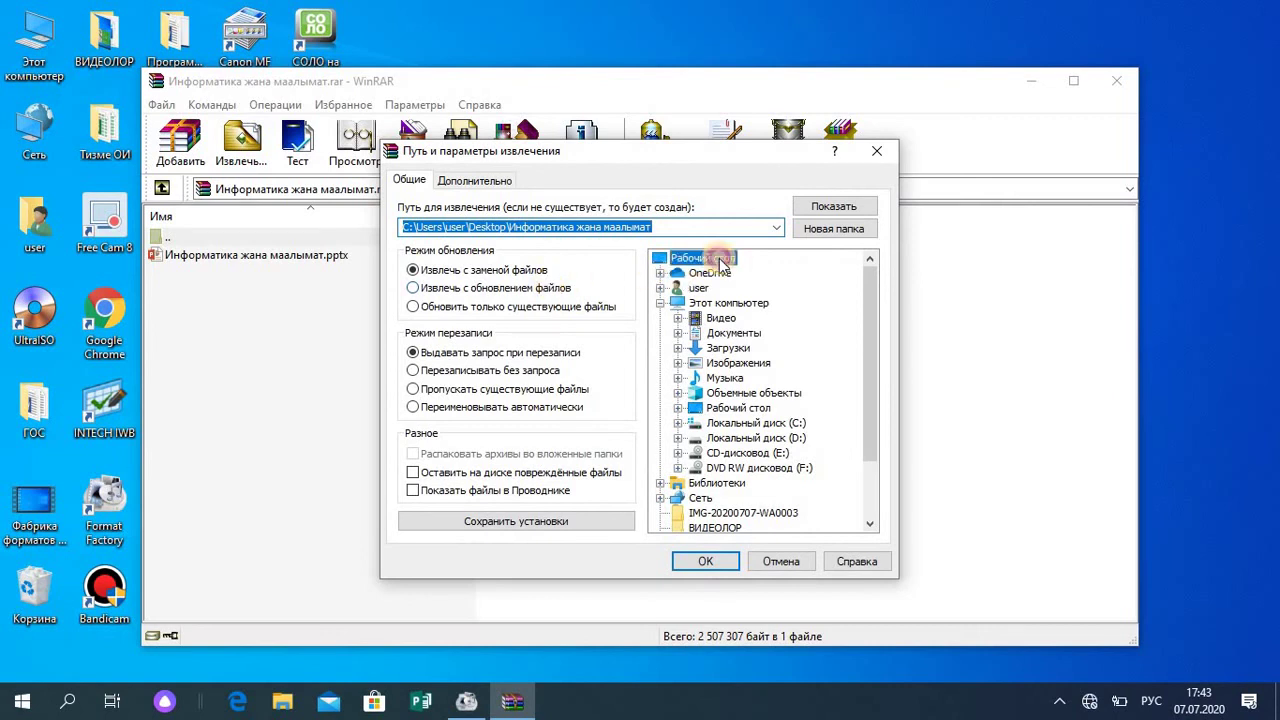
click(703, 563)
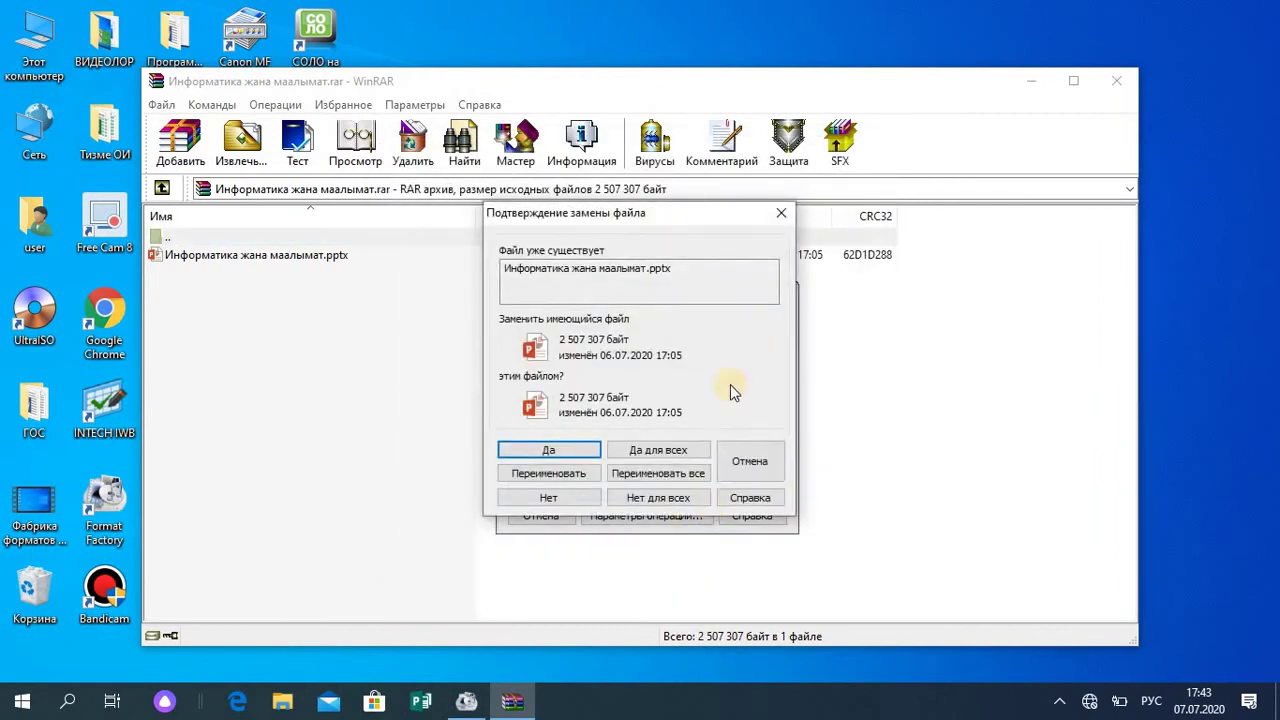
click(579, 453)
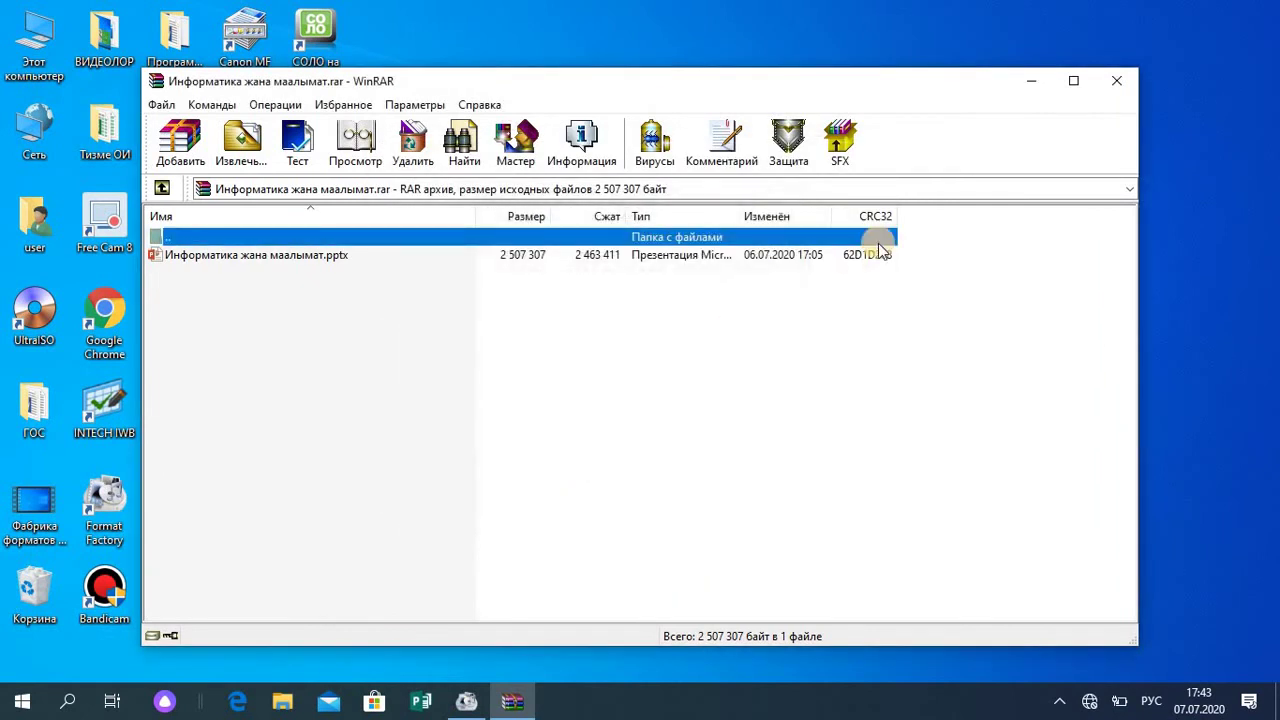
click(1125, 68)
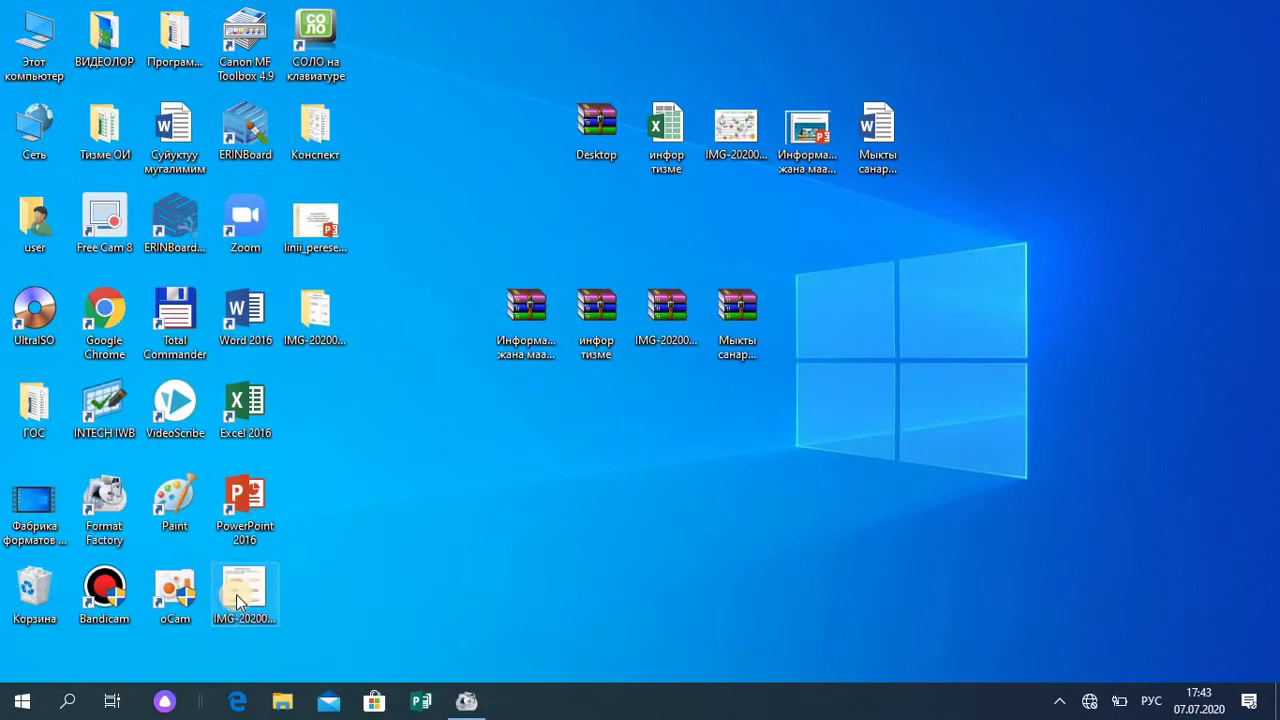
Step: Delete the four original files (инфор тизме, the IMG image, the Информатика presentation and Мыкты санарип жетекчи) from the desktop
mouse_move(236, 594)
mouse_down()
mouse_move(467, 495)
mouse_move(248, 588)
mouse_up()
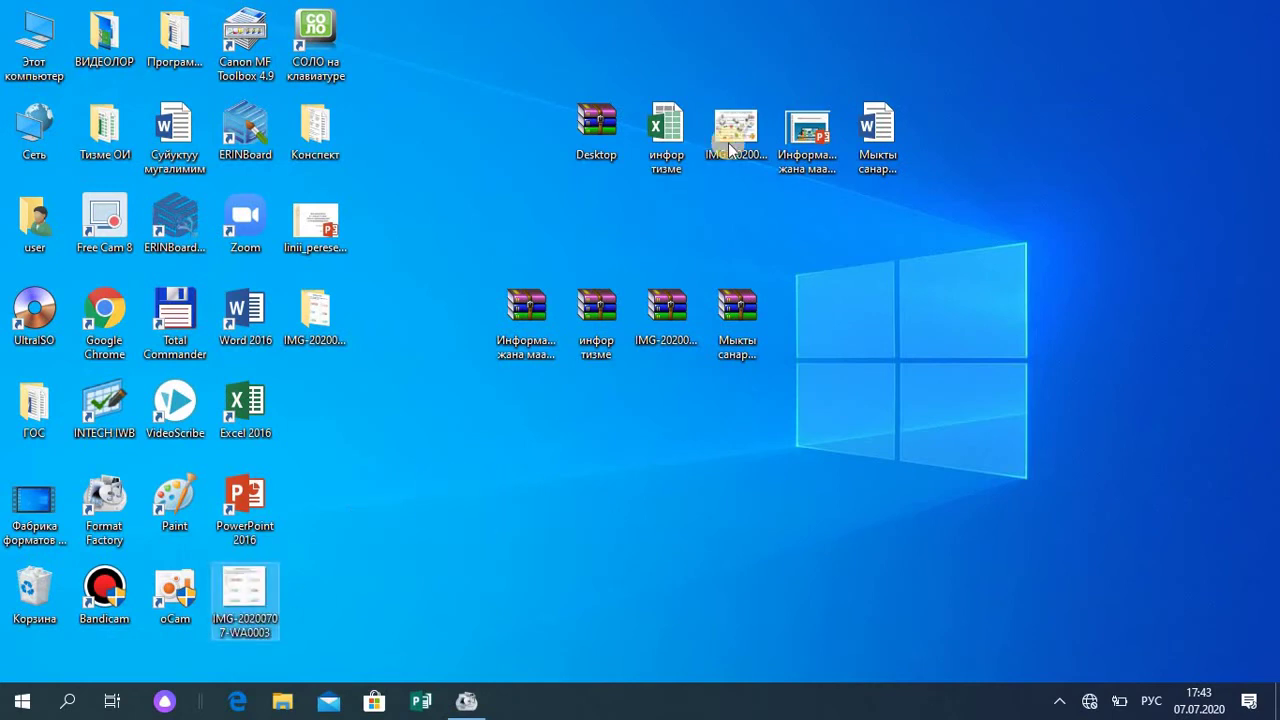
click(679, 127)
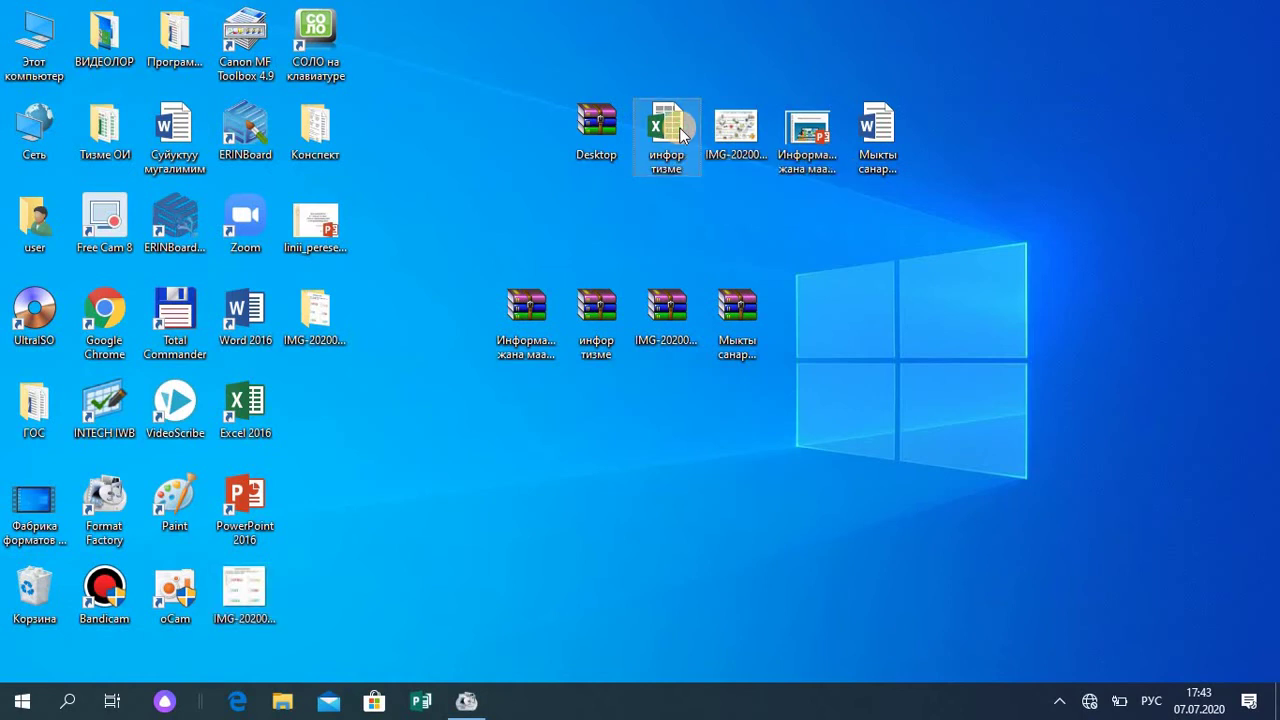
key(shift+Right)
key(shift+Right)
key(shift+Right)
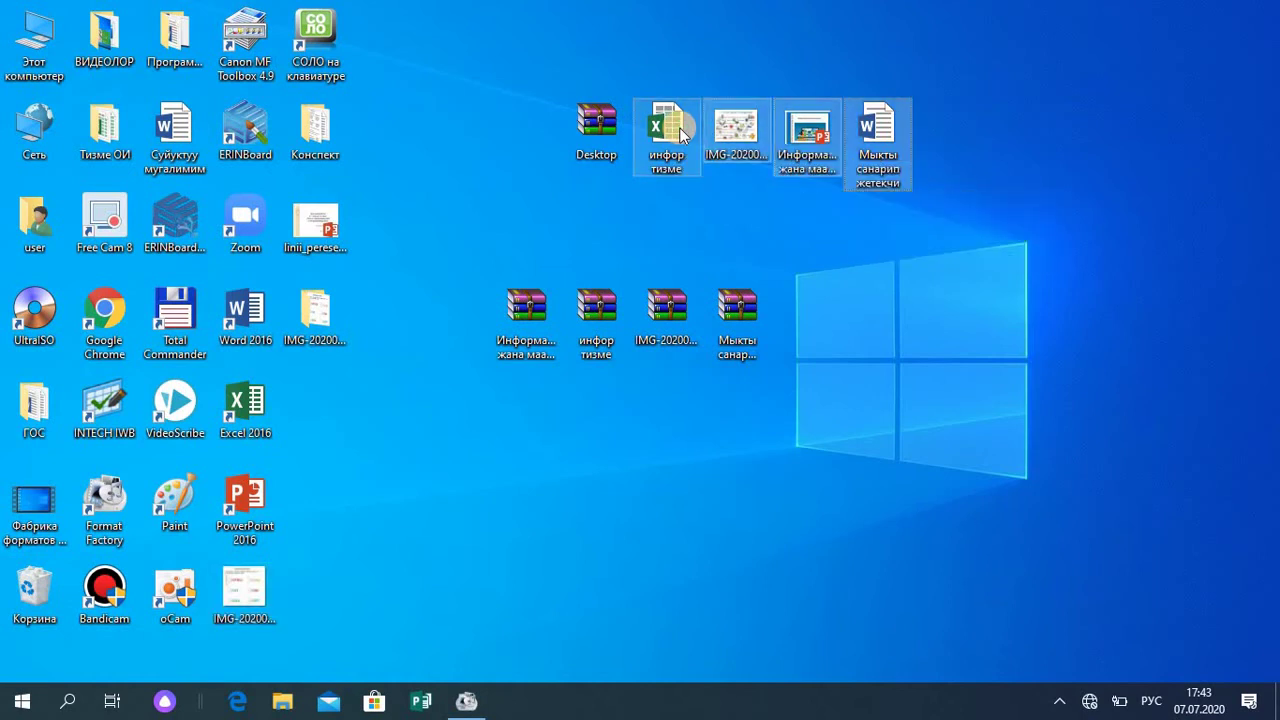
click(679, 127)
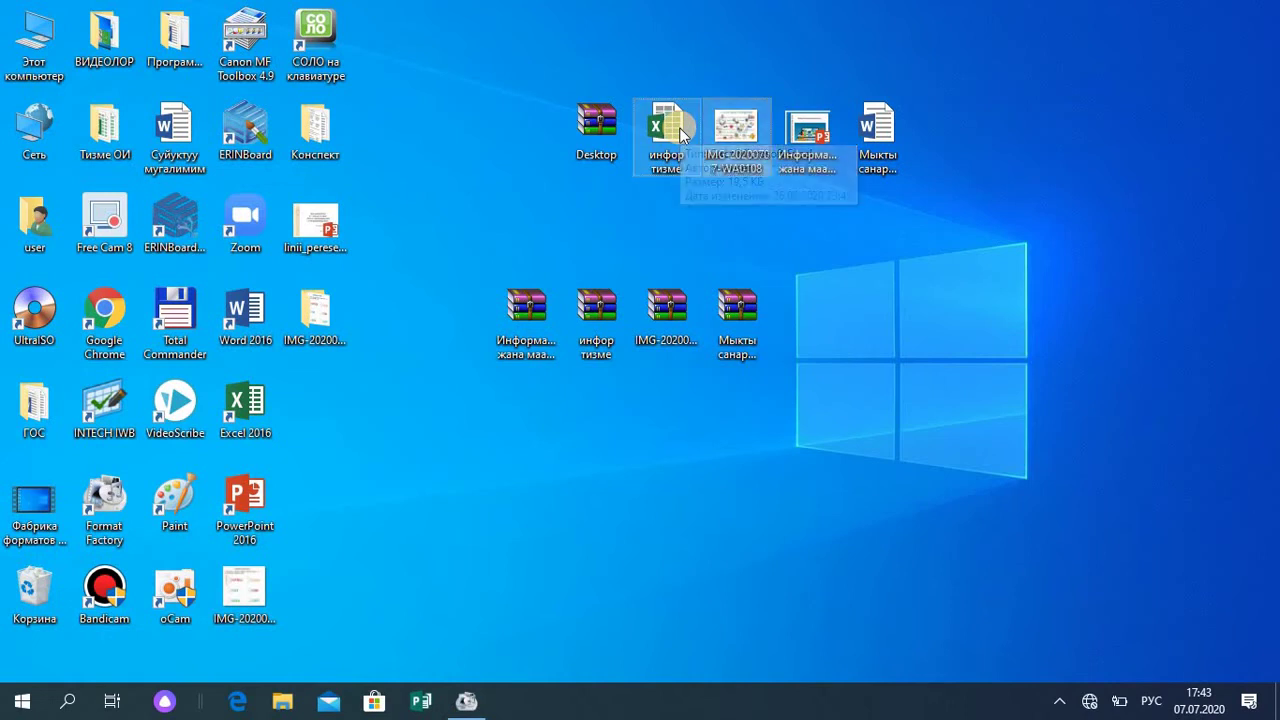
key(shift+Right)
key(shift+Right)
key(shift+Right)
right_click(679, 132)
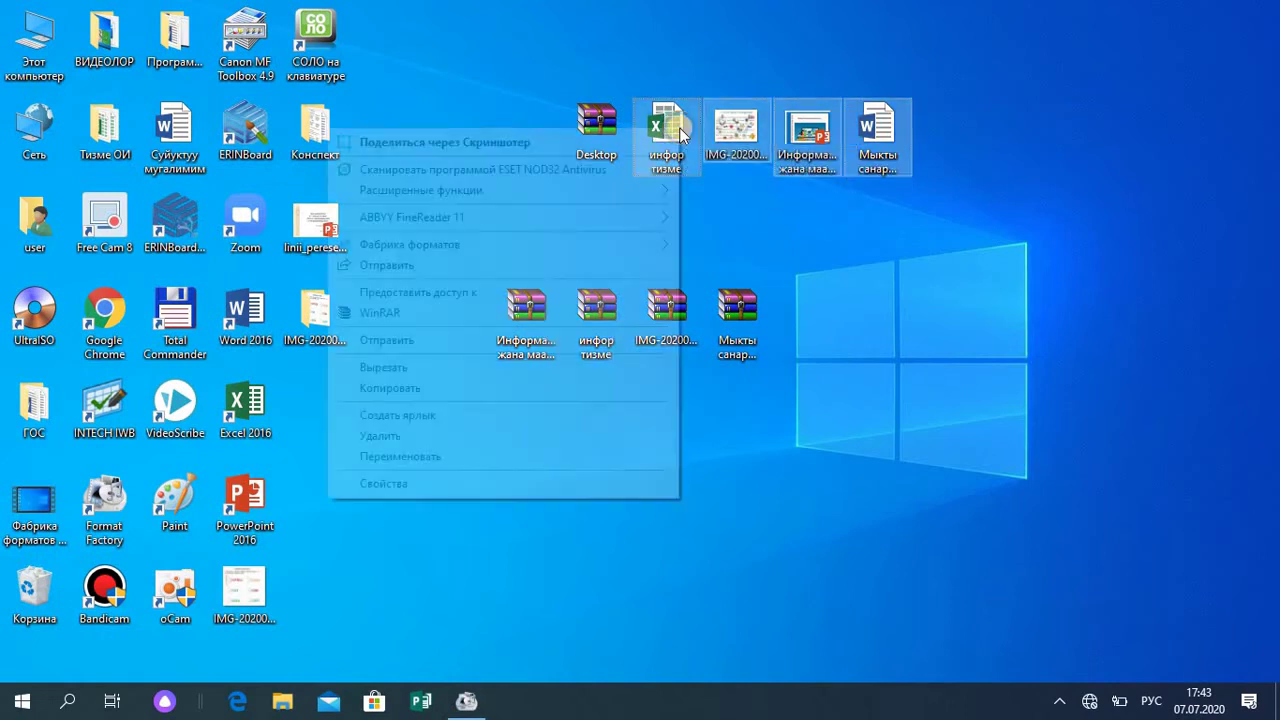
click(405, 440)
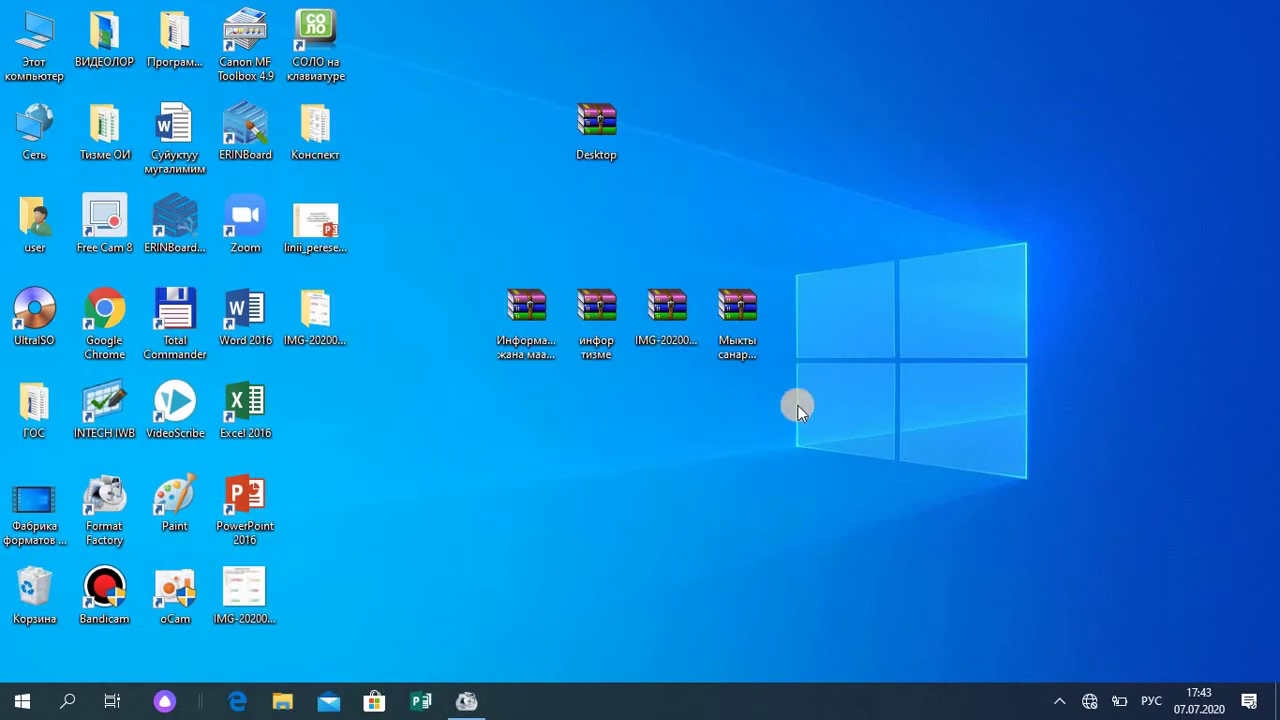
Step: Line up the Desktop, Информатика жана маалымат, инфор тизме and IMG archives in one row above the Мыкты санарип жетекчи archive
drag(504, 180, 623, 243)
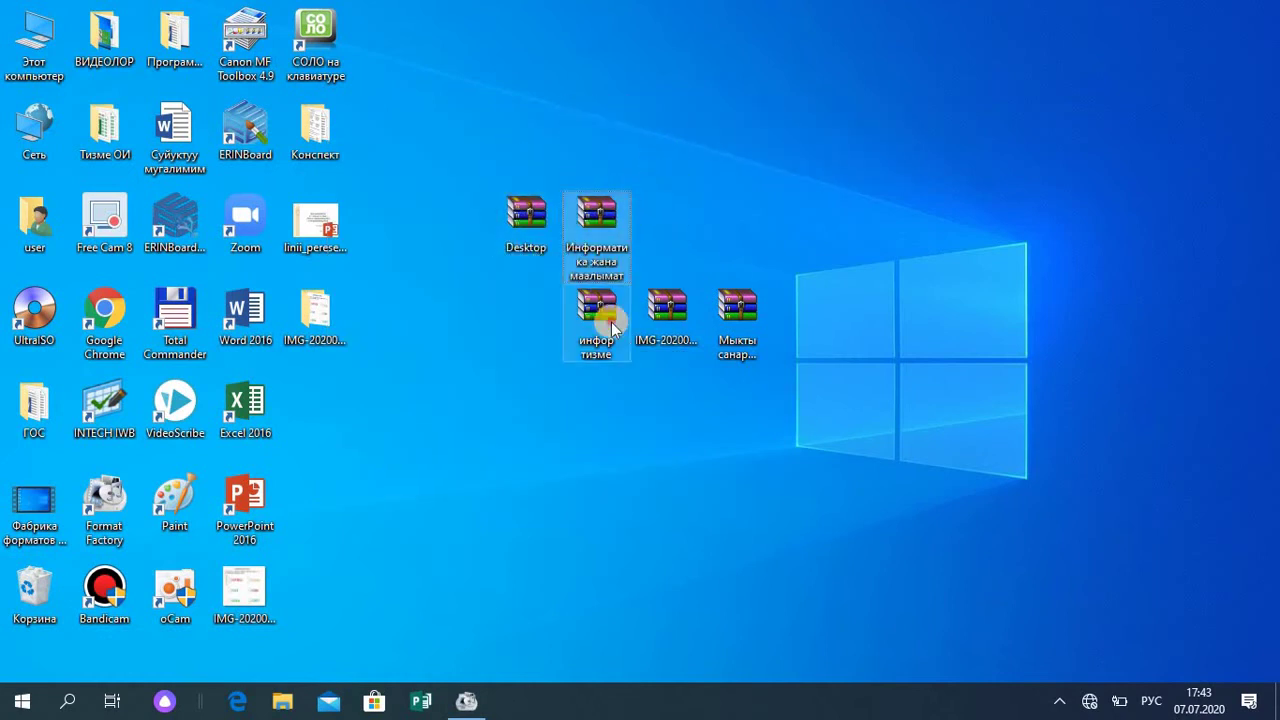
drag(611, 322, 694, 236)
drag(666, 308, 748, 225)
right_click(662, 228)
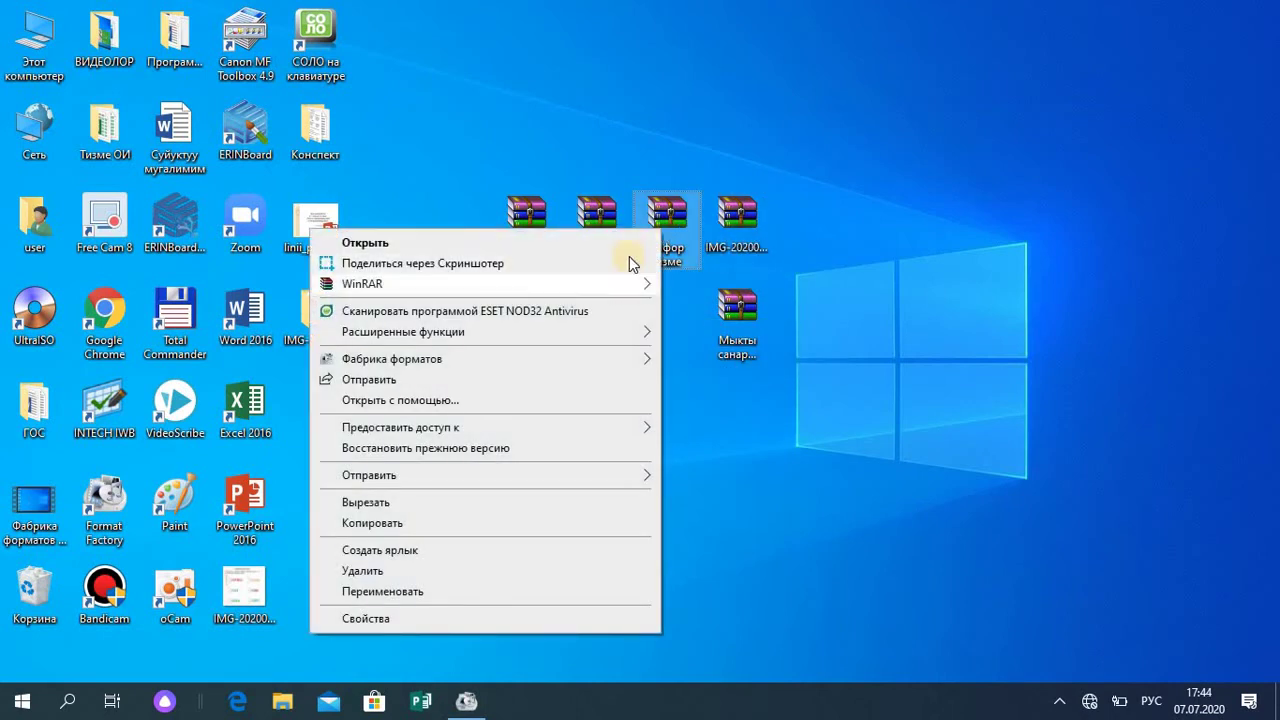
Step: Extract the инфор тизме archive to Рабочий стол and close the archive
double_click(673, 220)
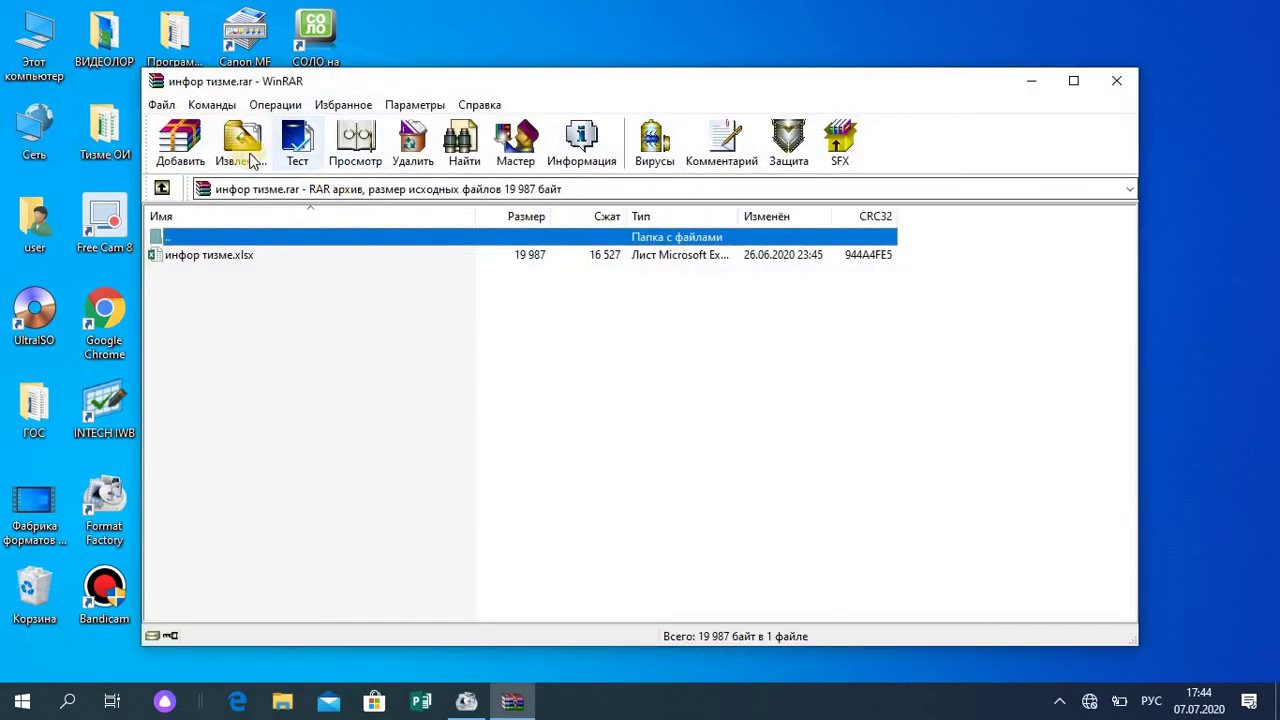
click(242, 145)
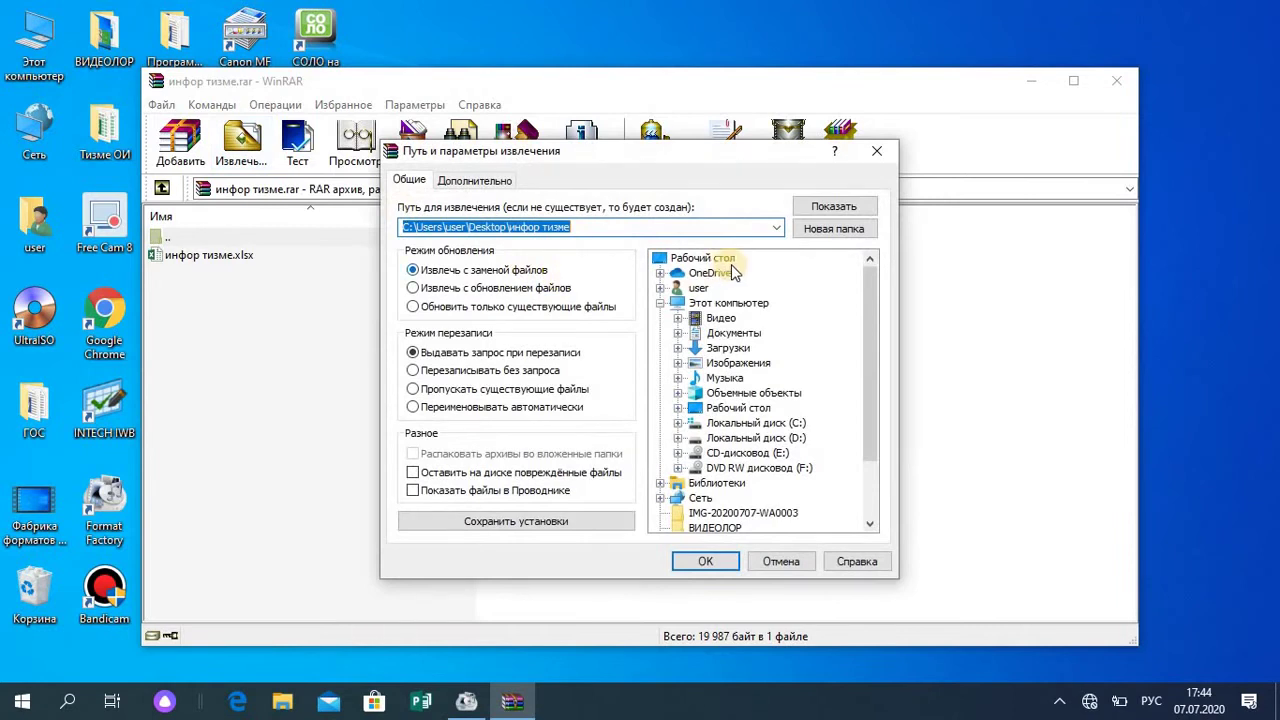
double_click(729, 262)
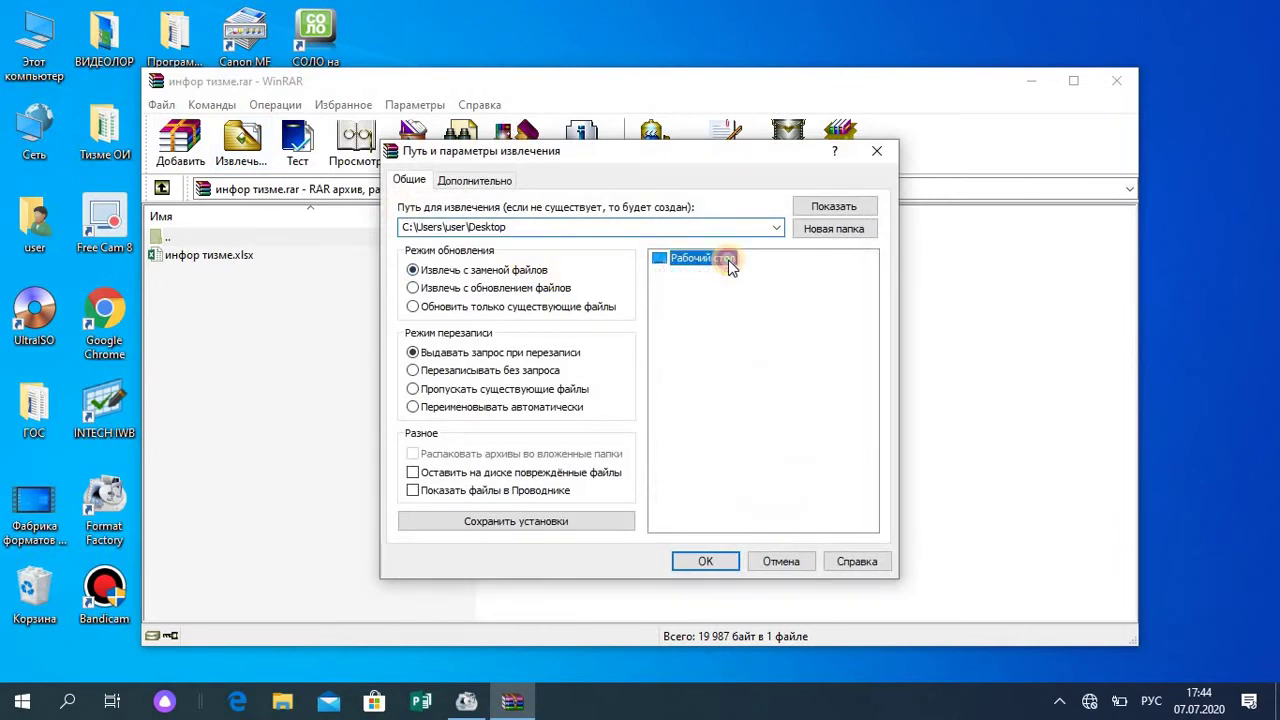
click(706, 561)
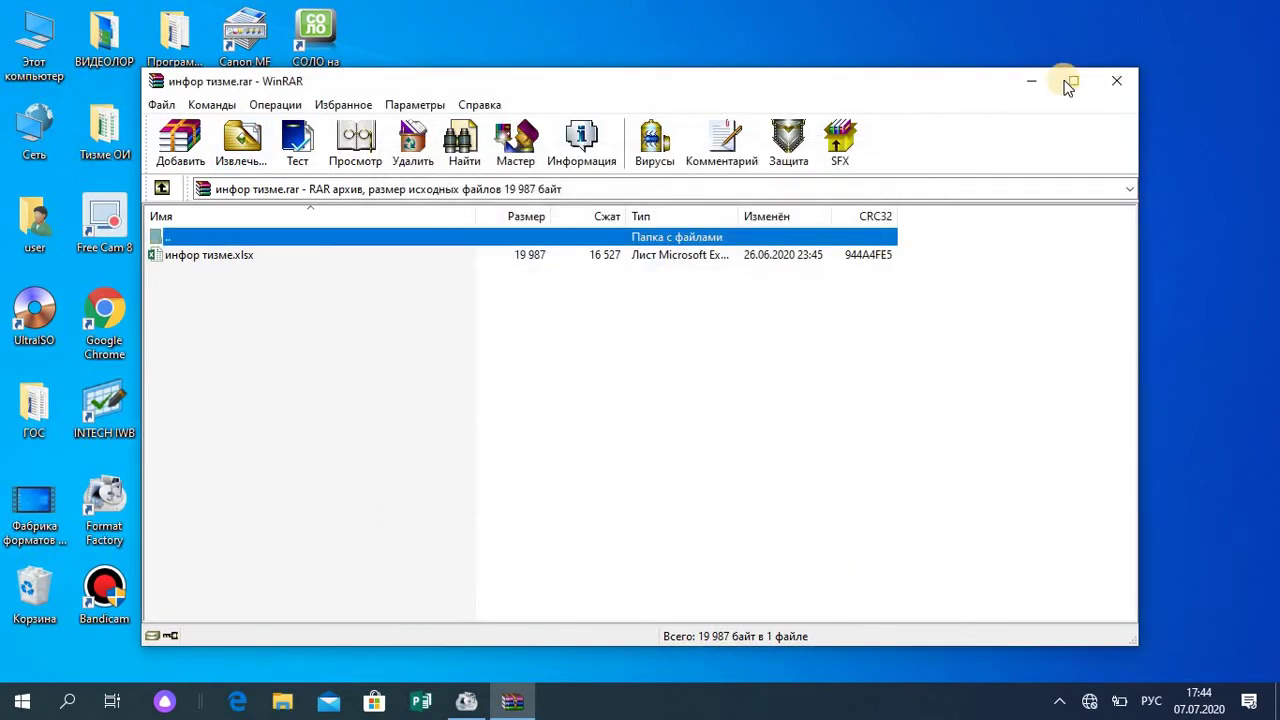
click(1114, 79)
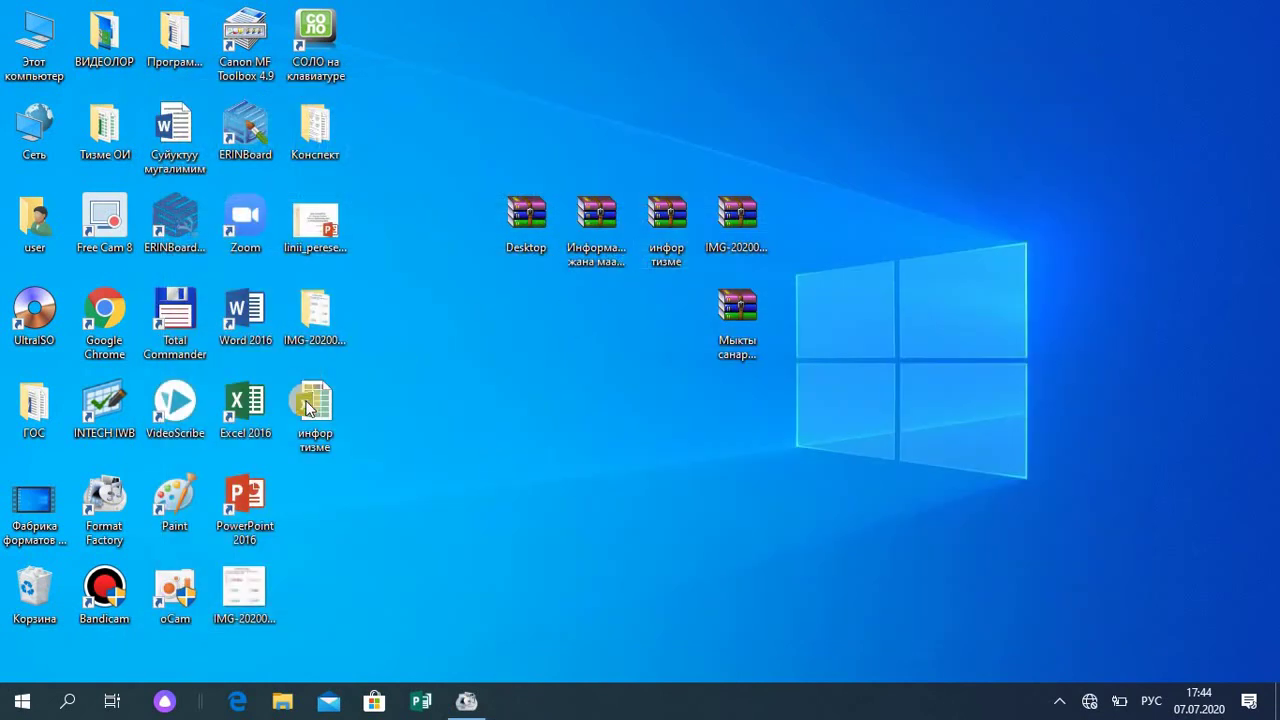
drag(308, 407, 610, 383)
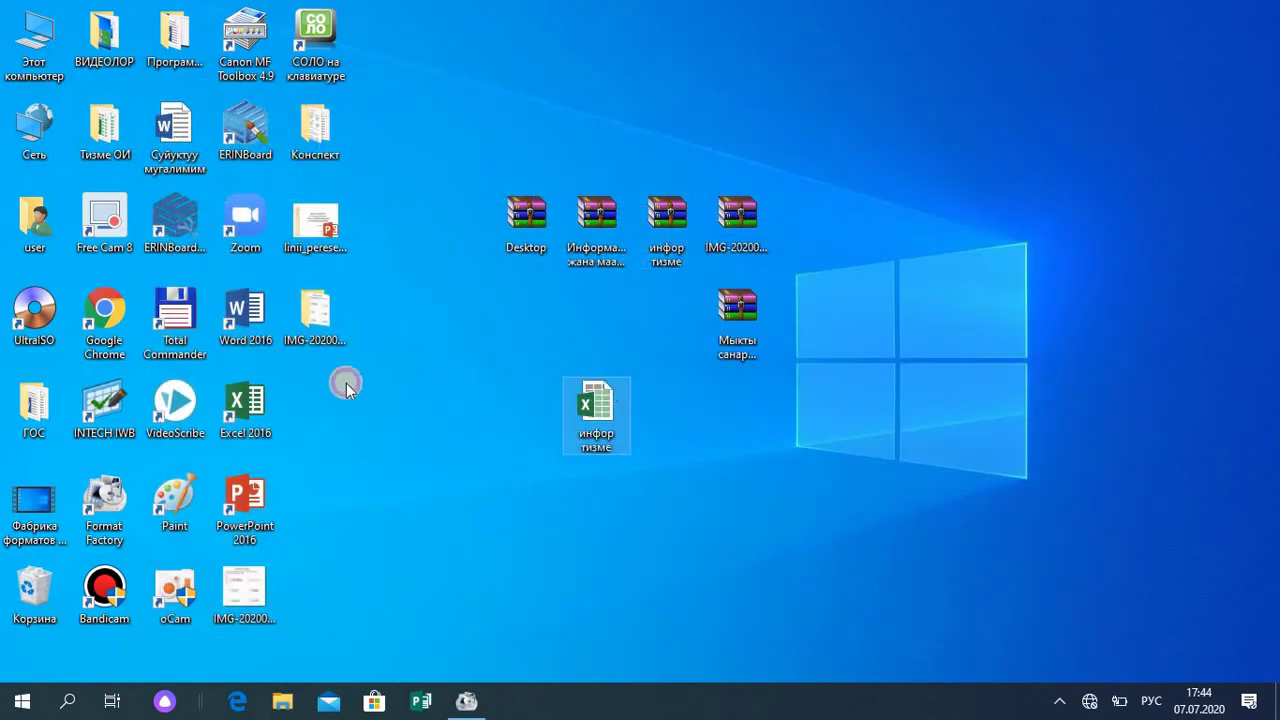
key(ctrl+z)
Step: Move the Desktop archive away from the others and extract it to Рабочий стол, replacing the existing инфор тизме.xlsx
drag(538, 214, 953, 141)
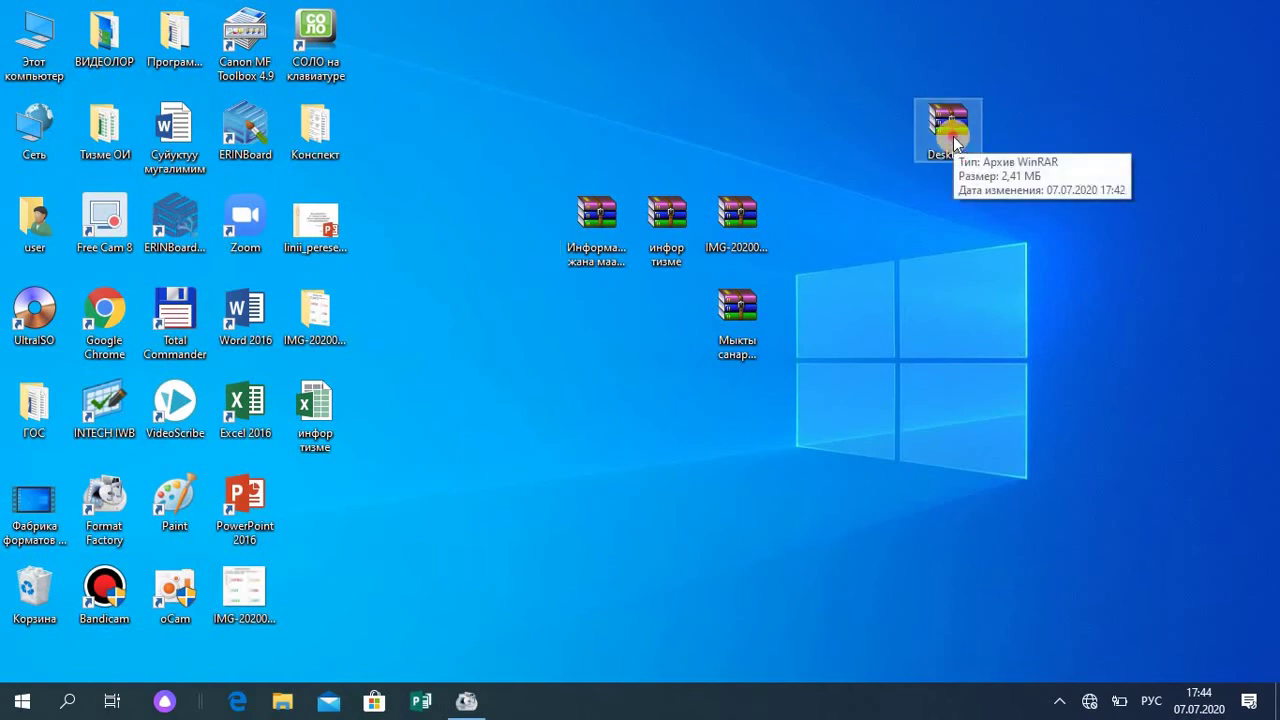
double_click(950, 130)
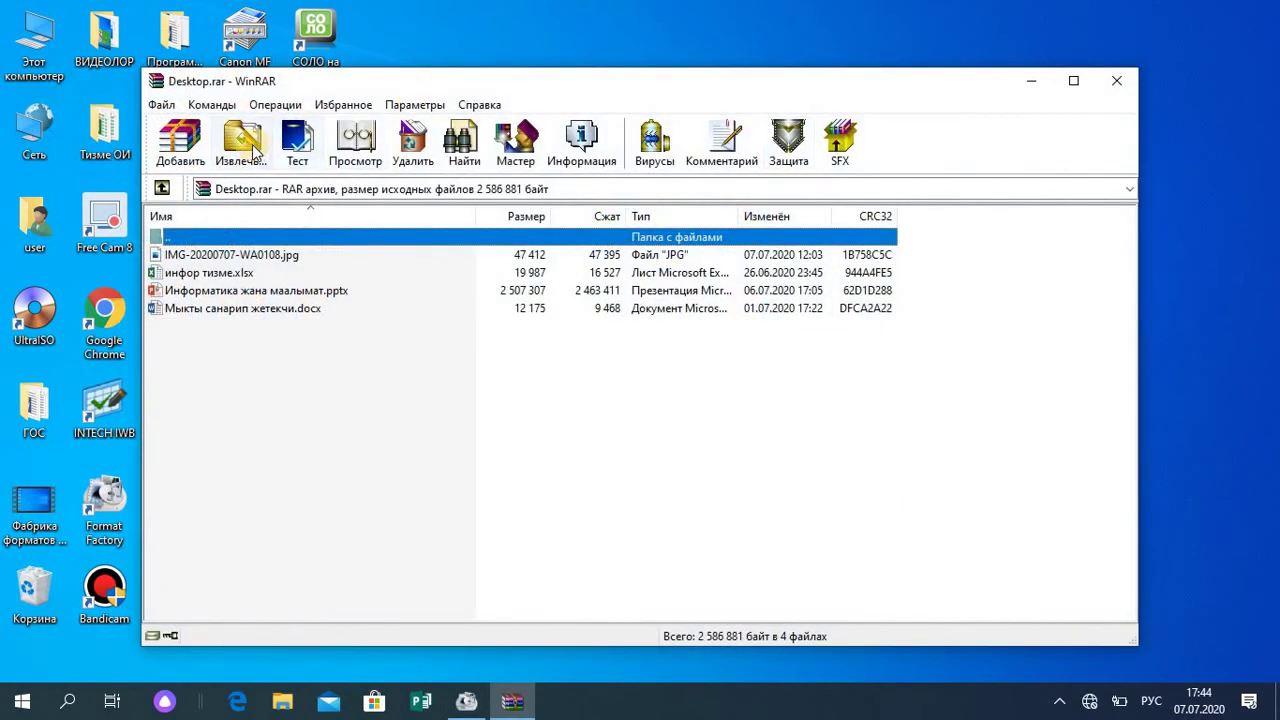
click(255, 148)
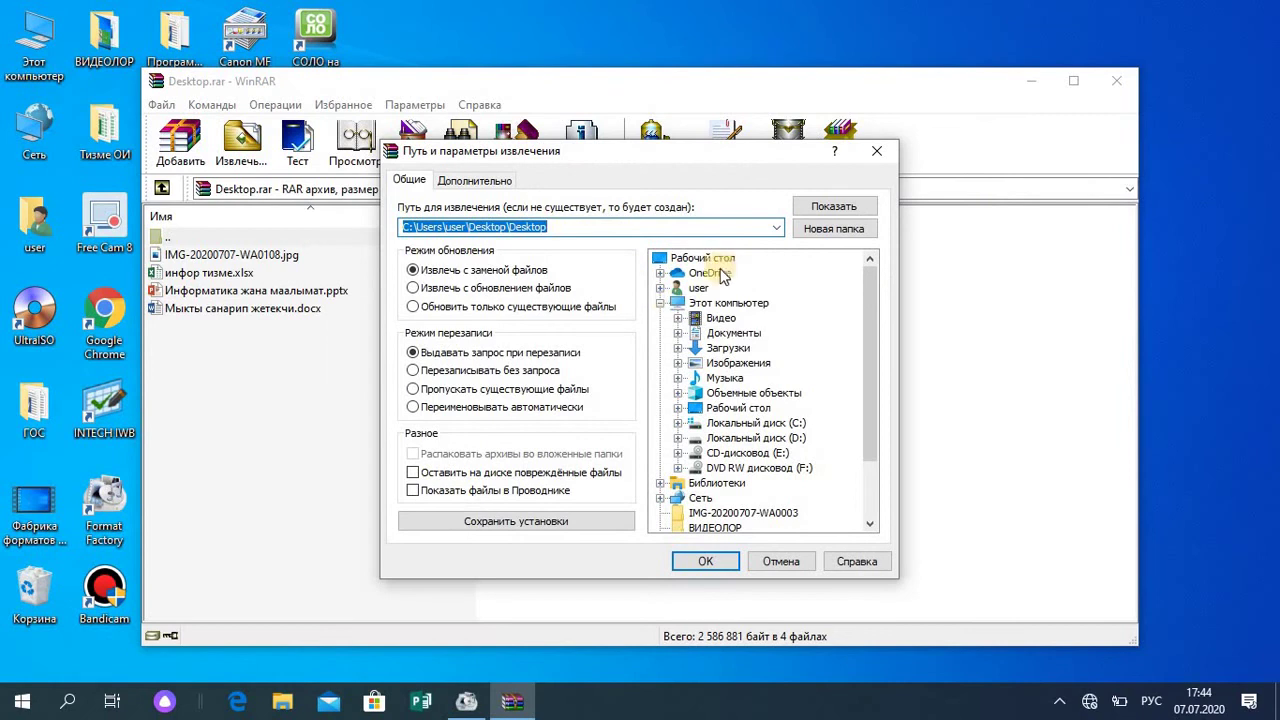
click(726, 258)
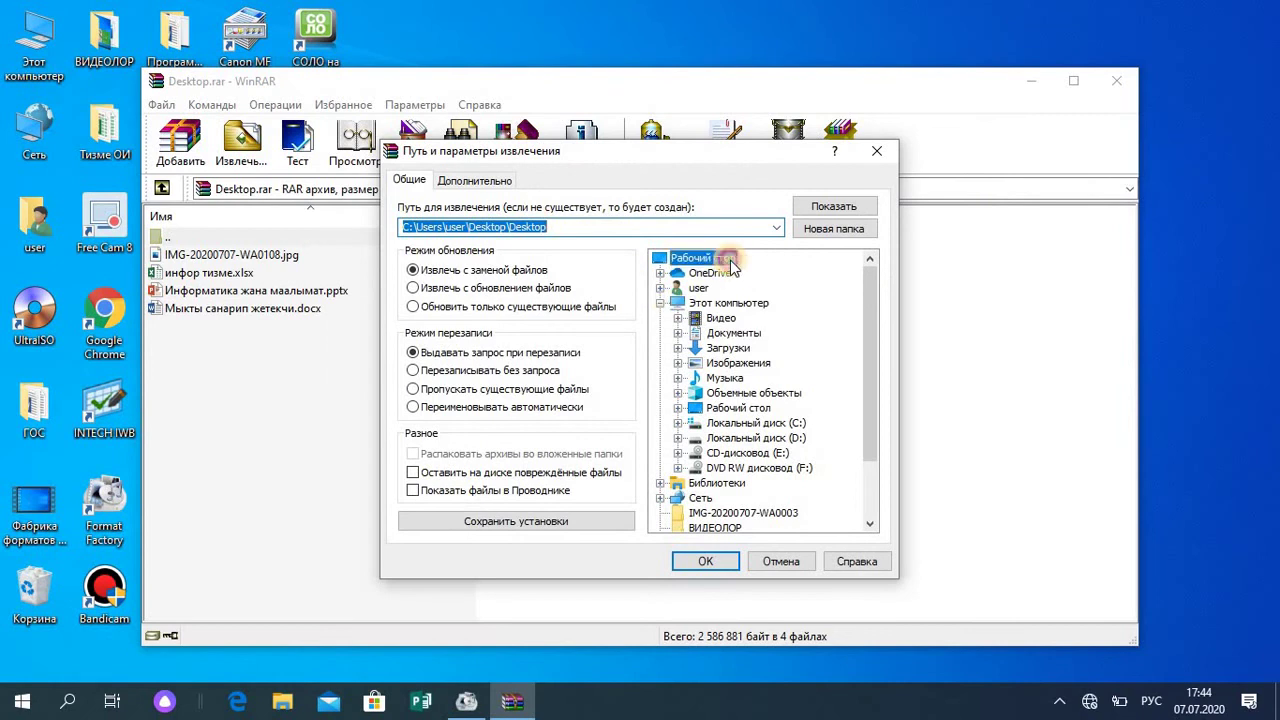
click(712, 561)
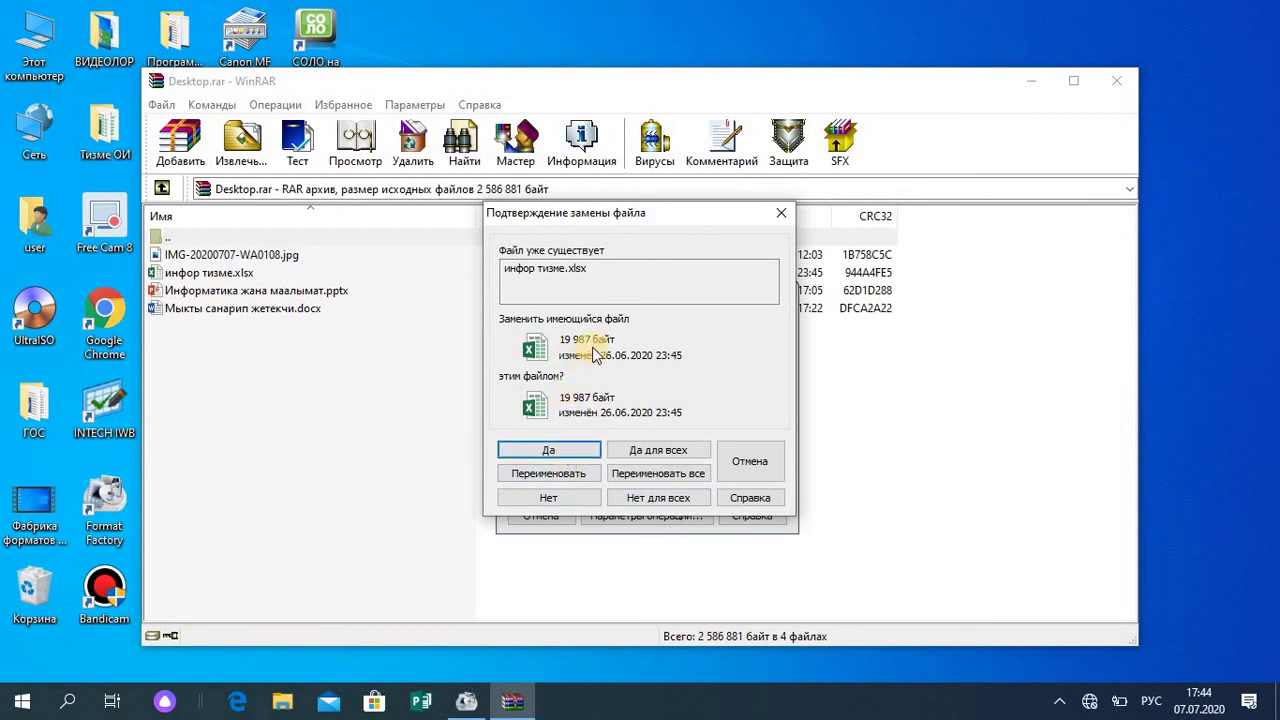
click(556, 450)
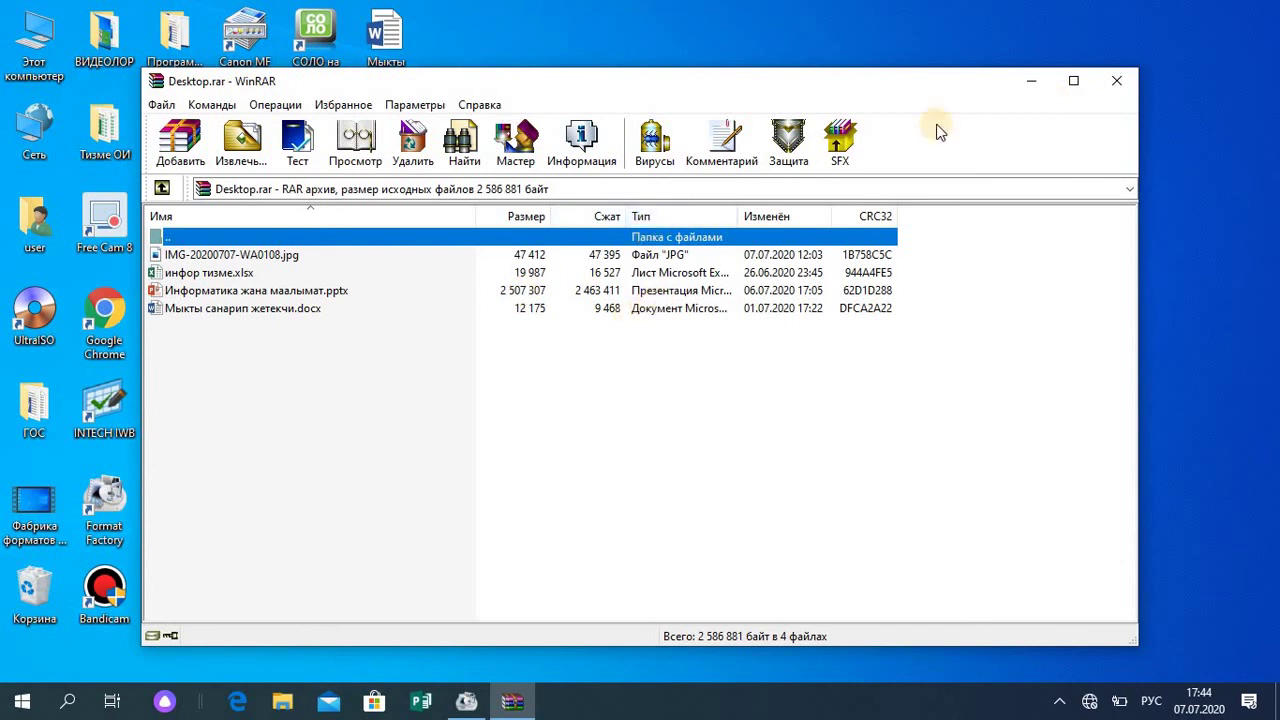
click(1101, 81)
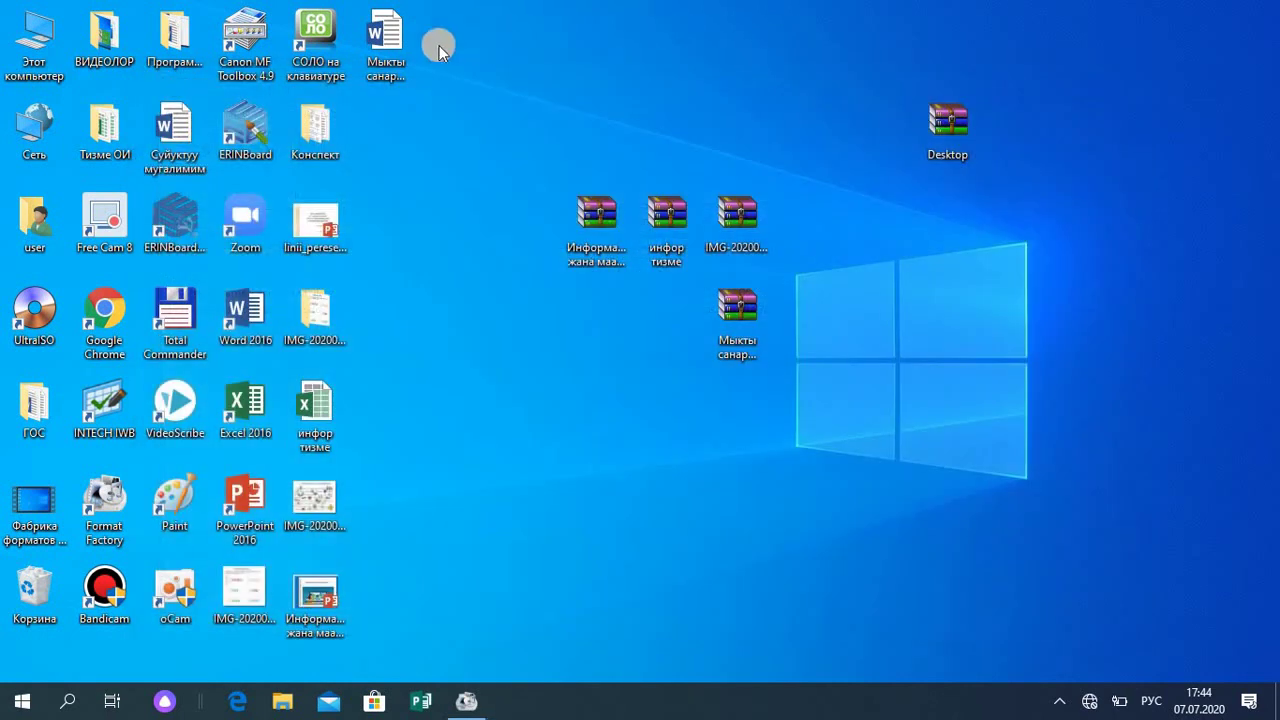
Step: Open the extracted Мыкты санарип жетекчи document in Word to check its content, dismiss the activation wizard and close it
double_click(415, 50)
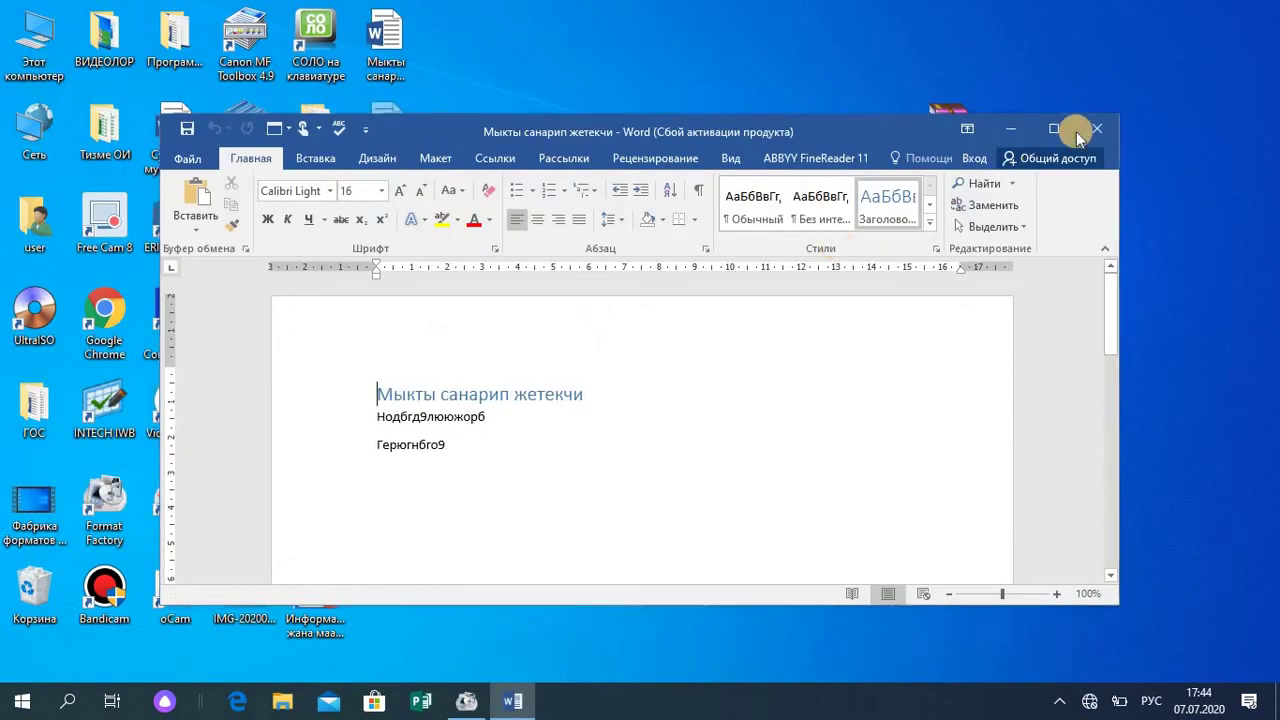
click(942, 162)
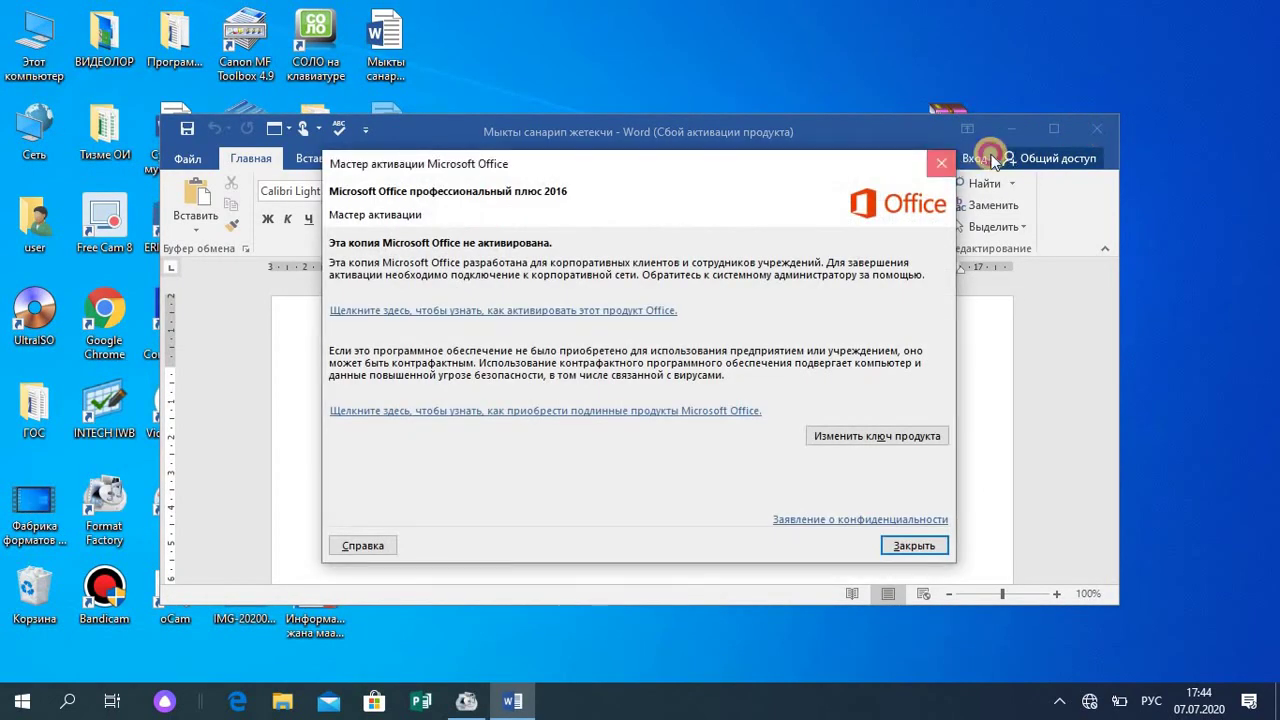
click(1099, 129)
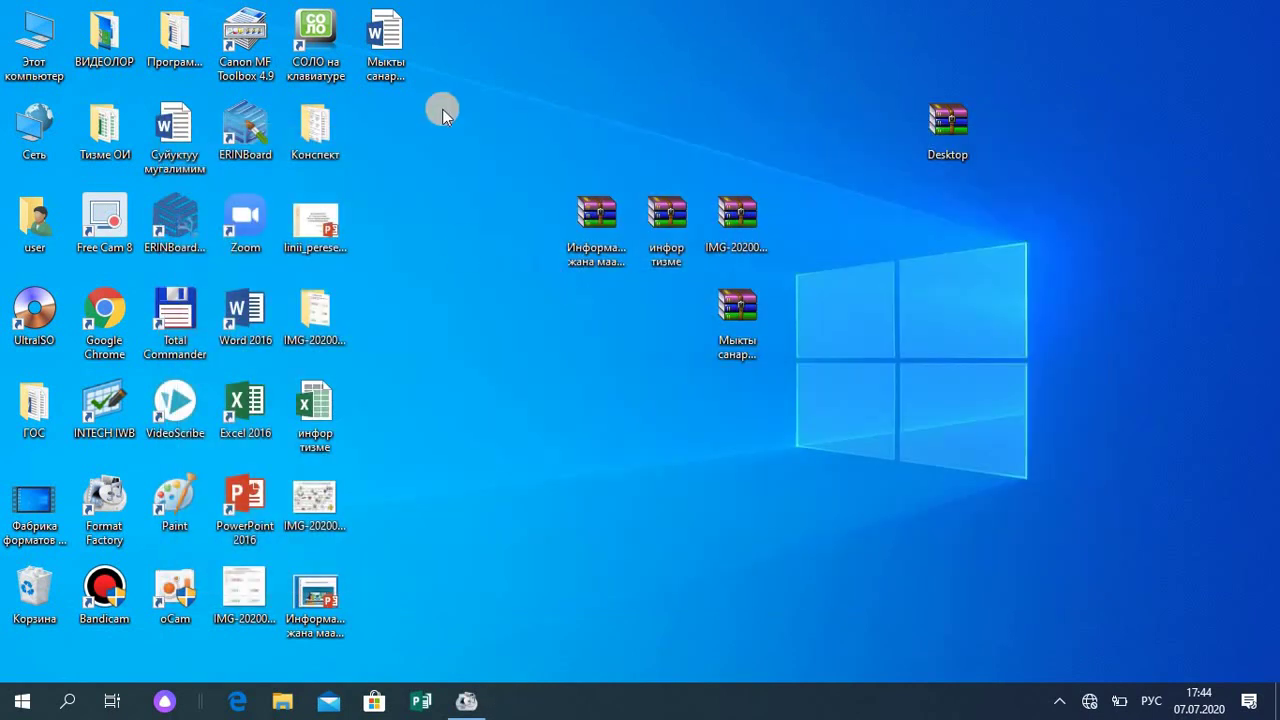
Step: Line up the four extracted files in one row below the archives, ordered presentation, image, workbook and Word document
drag(608, 415, 608, 416)
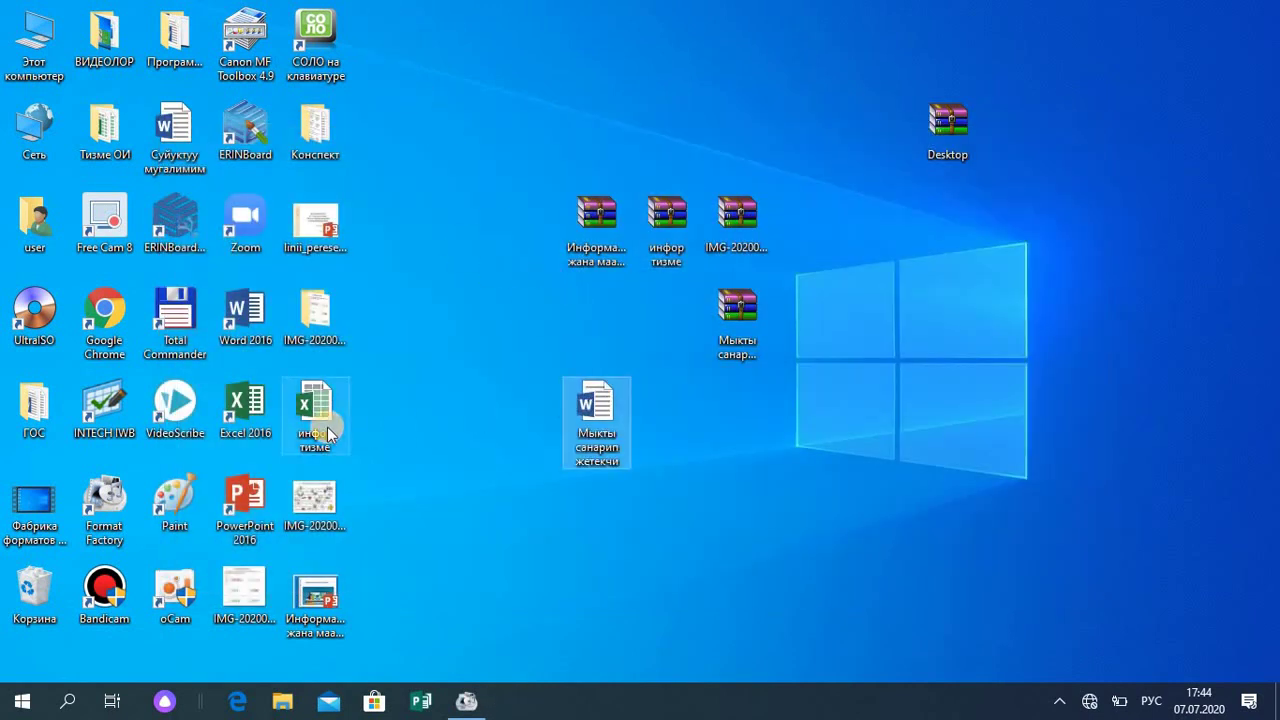
drag(327, 427, 538, 428)
drag(304, 542, 444, 447)
drag(388, 385, 388, 412)
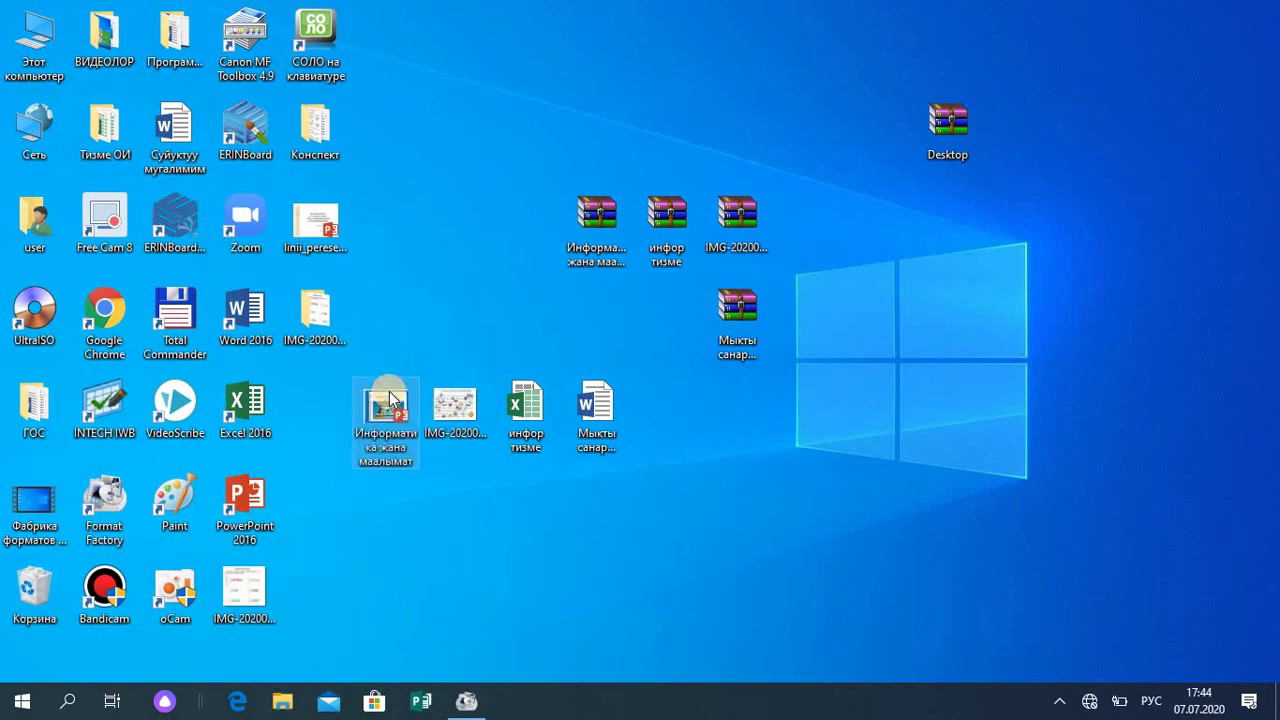